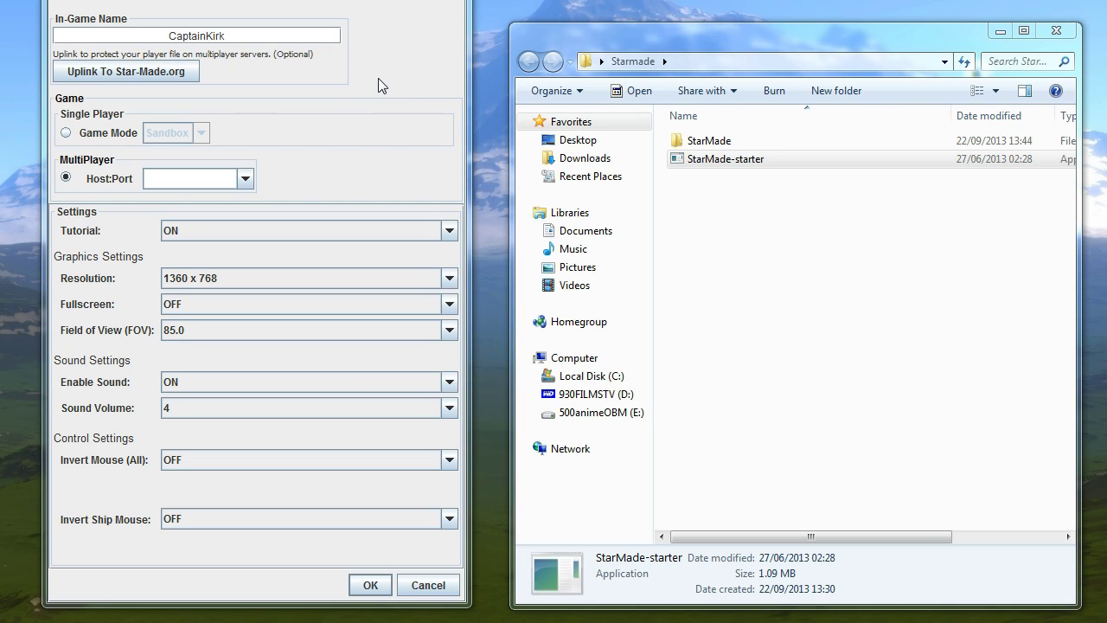
Close the game setup and folder windows, and reopen the Starmade folder from the desktop
click(432, 583)
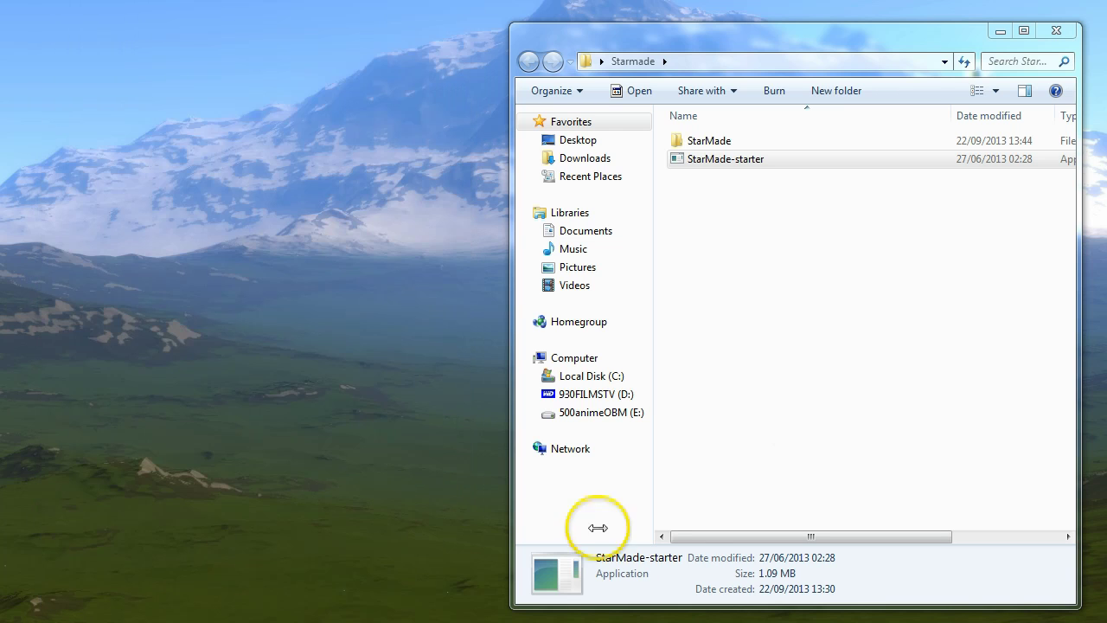
click(1055, 30)
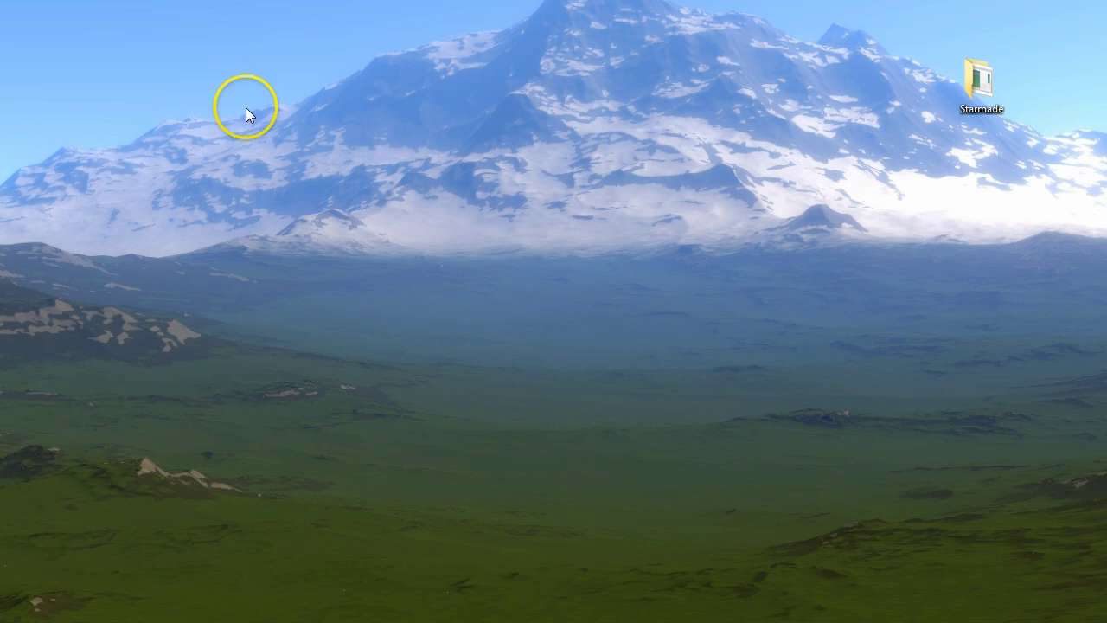
double_click(982, 82)
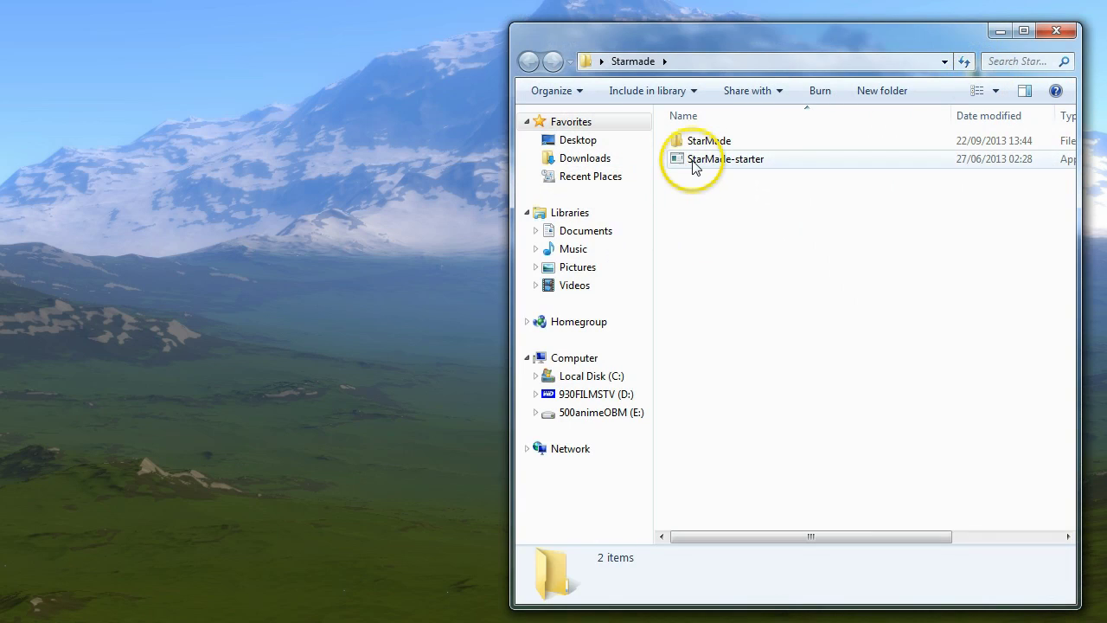
click(693, 164)
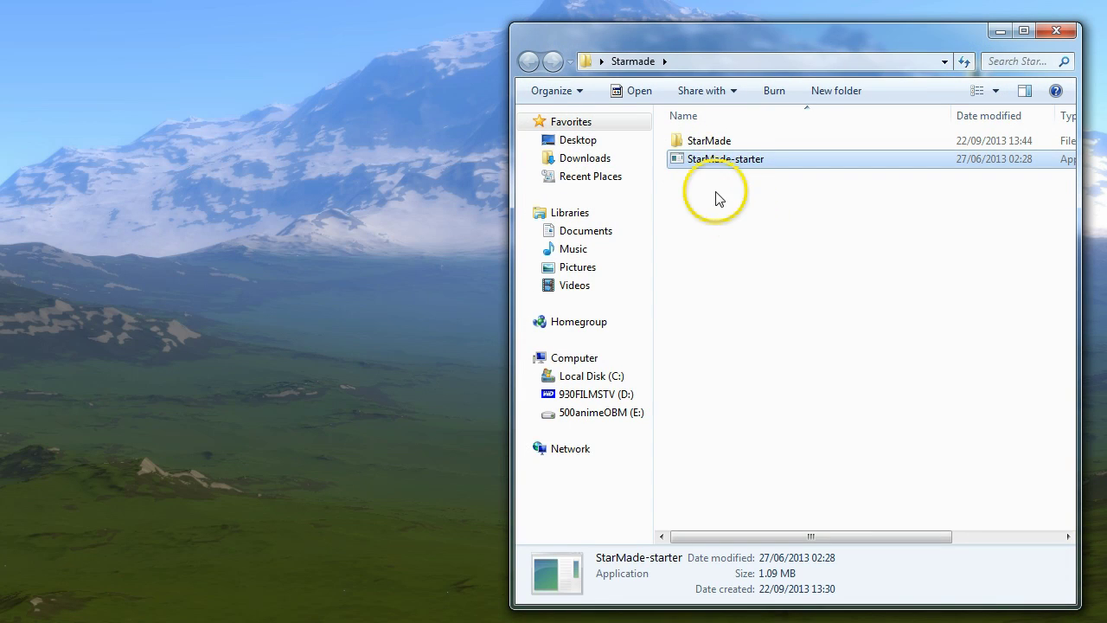
Look through the files in the StarMade subfolder and return to the parent Starmade folder
double_click(679, 144)
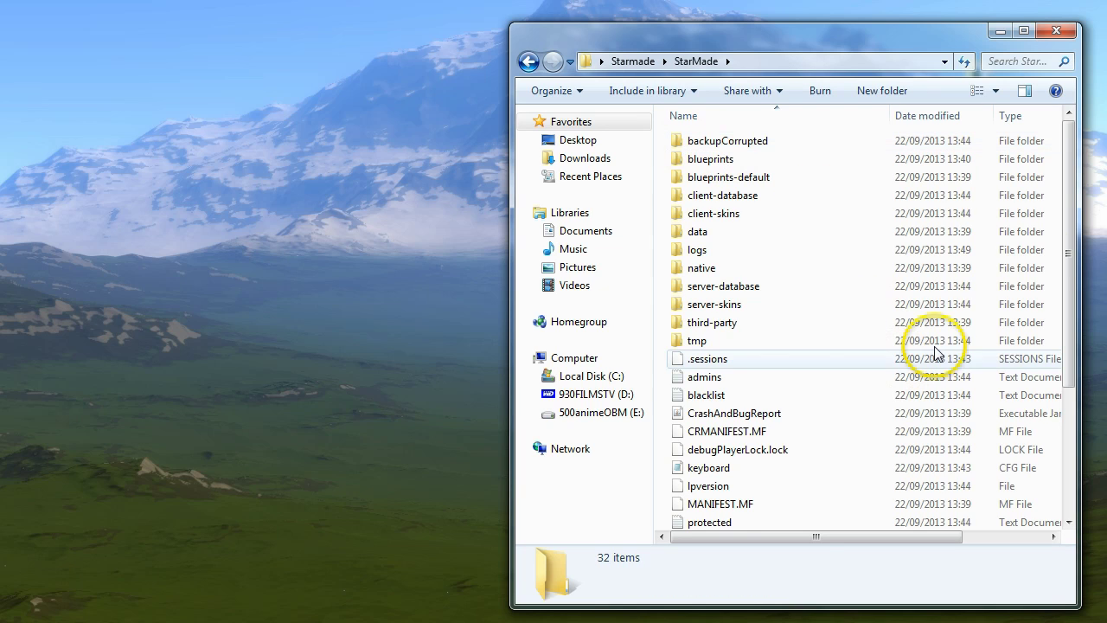
drag(1083, 209, 1085, 393)
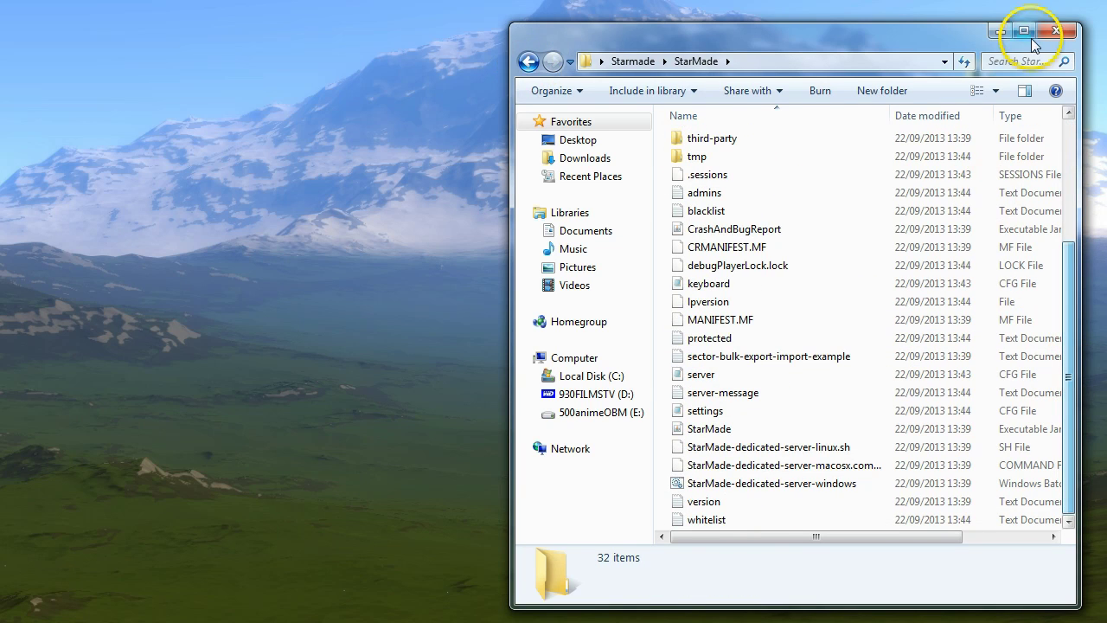
click(529, 62)
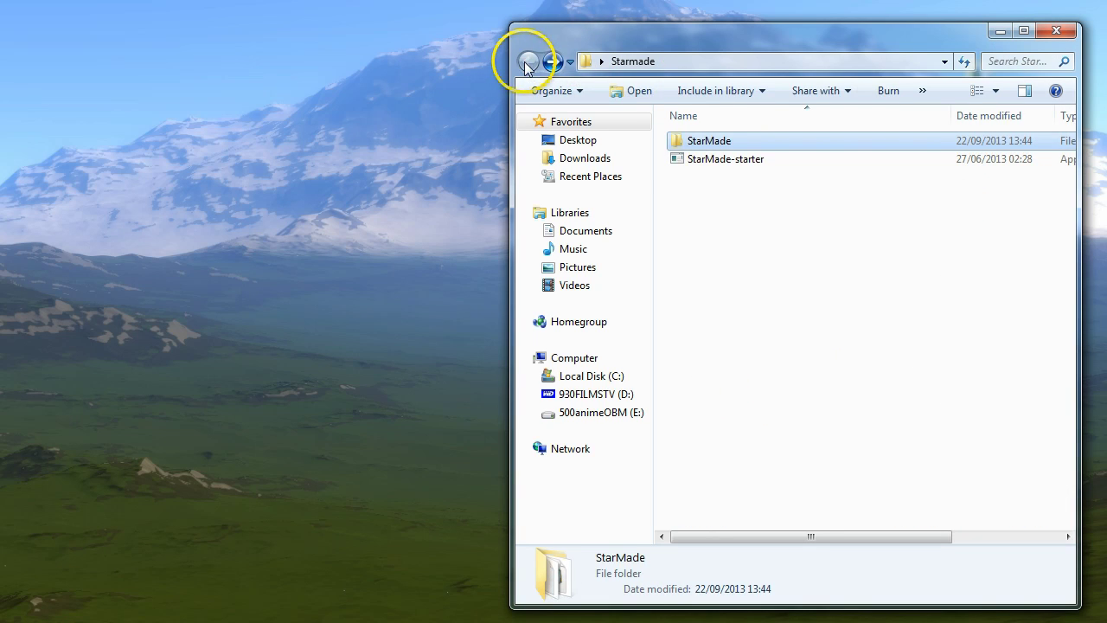
click(760, 202)
click(734, 190)
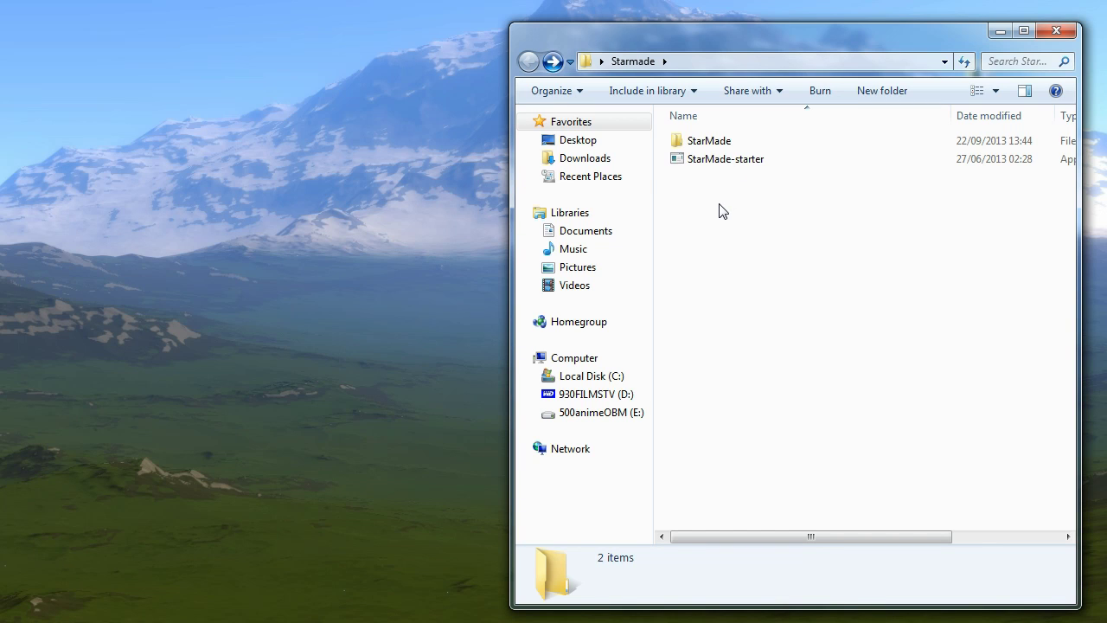
Launch StarMade-starter and move its launcher window fully into view on the desktop
click(677, 159)
double_click(677, 159)
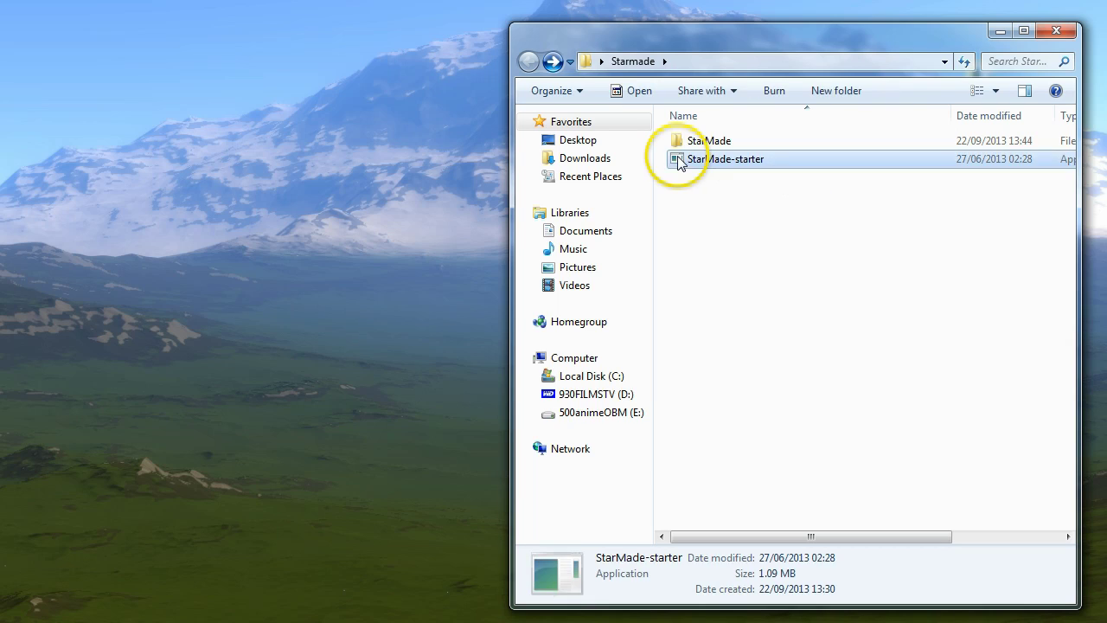
click(574, 346)
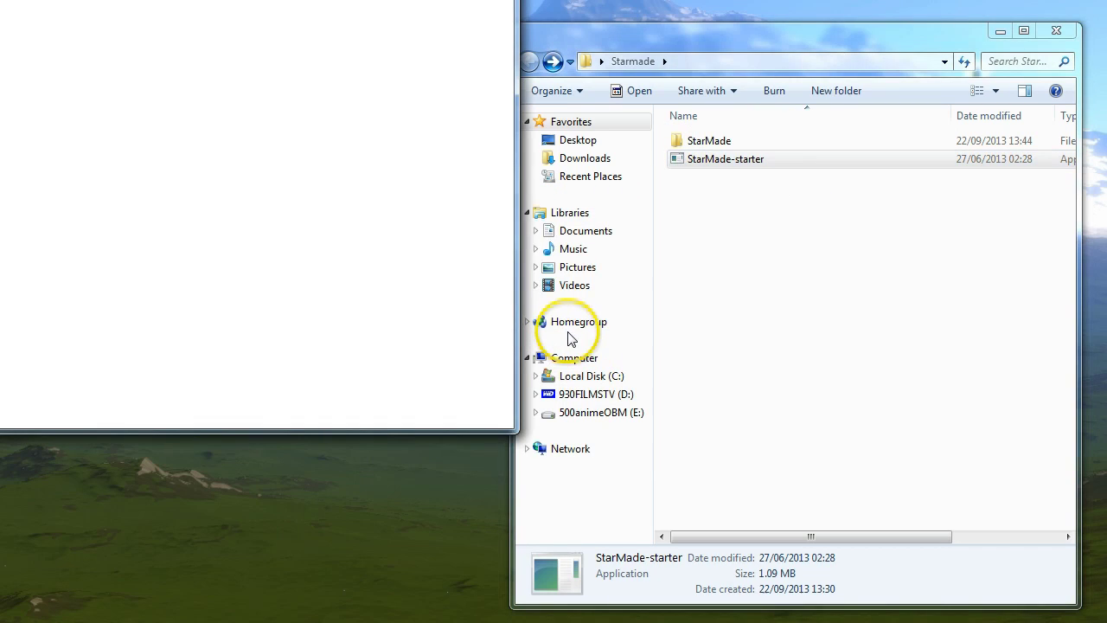
drag(210, 37, 508, 58)
Open the launcher's Memory Settings dialog and move it fully into view
click(178, 80)
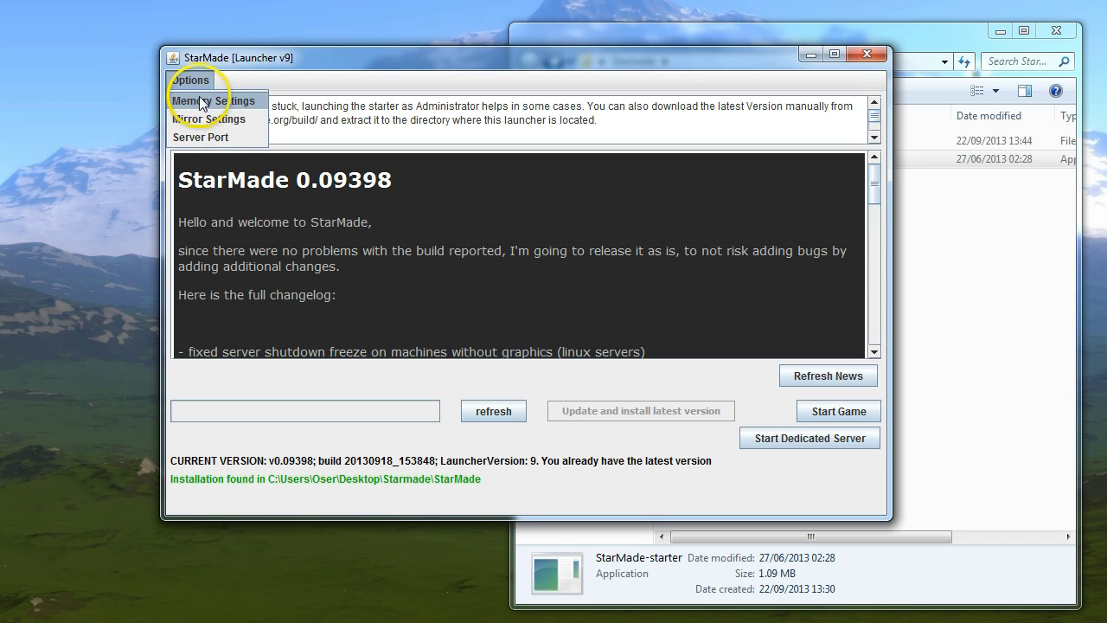
click(230, 102)
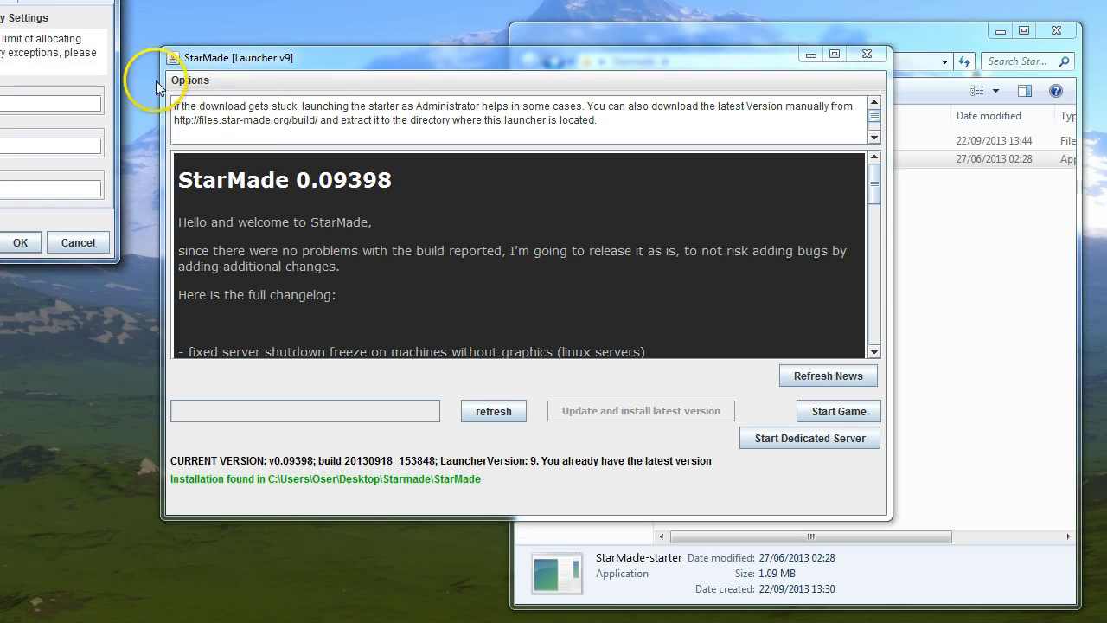
drag(135, 12, 218, 52)
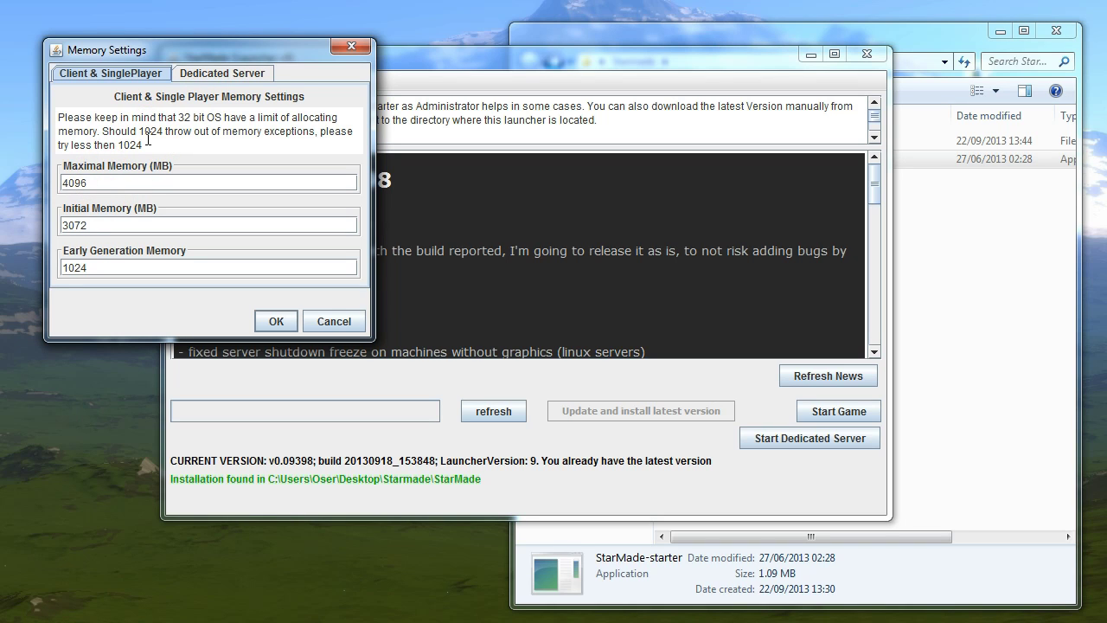
Compare the memory values for Client & SinglePlayer and Dedicated Server, and accept the settings as they are
click(106, 184)
click(186, 74)
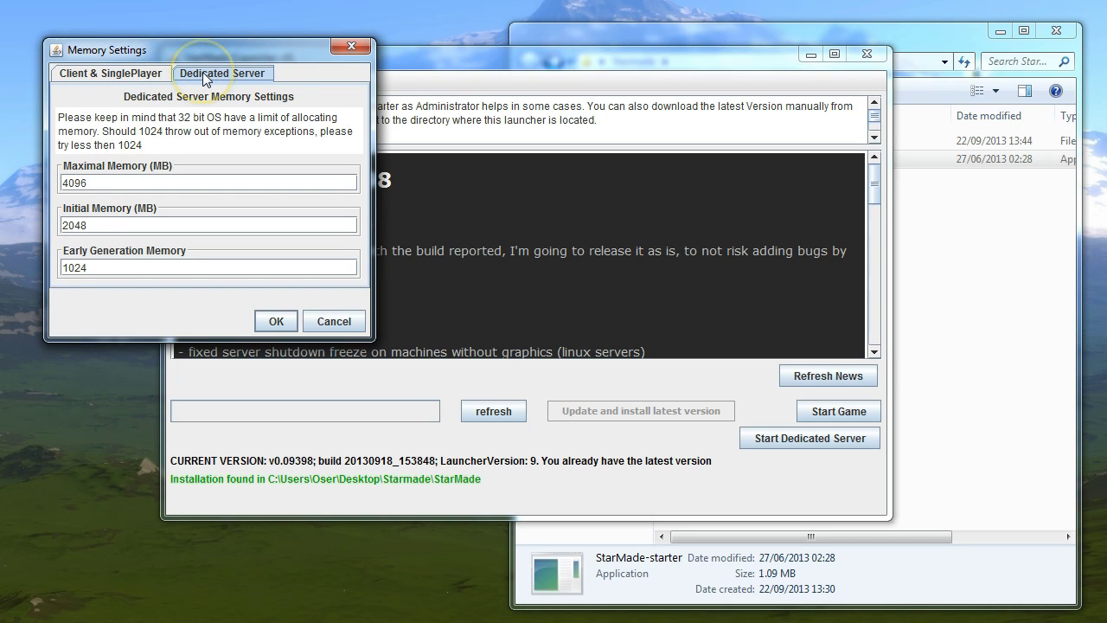
click(83, 270)
click(113, 74)
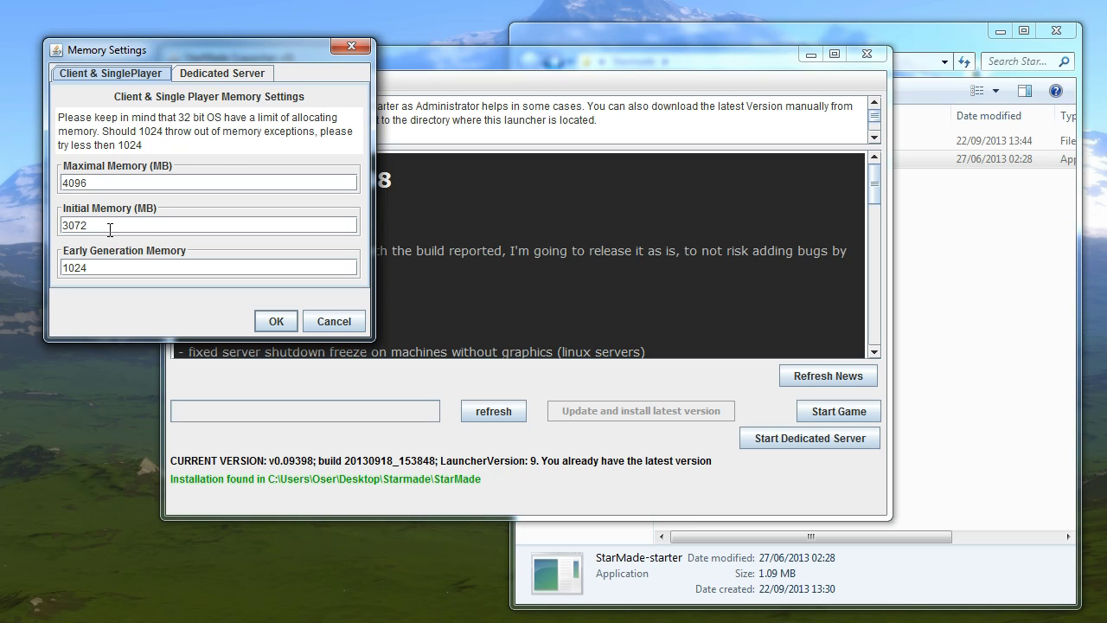
click(199, 74)
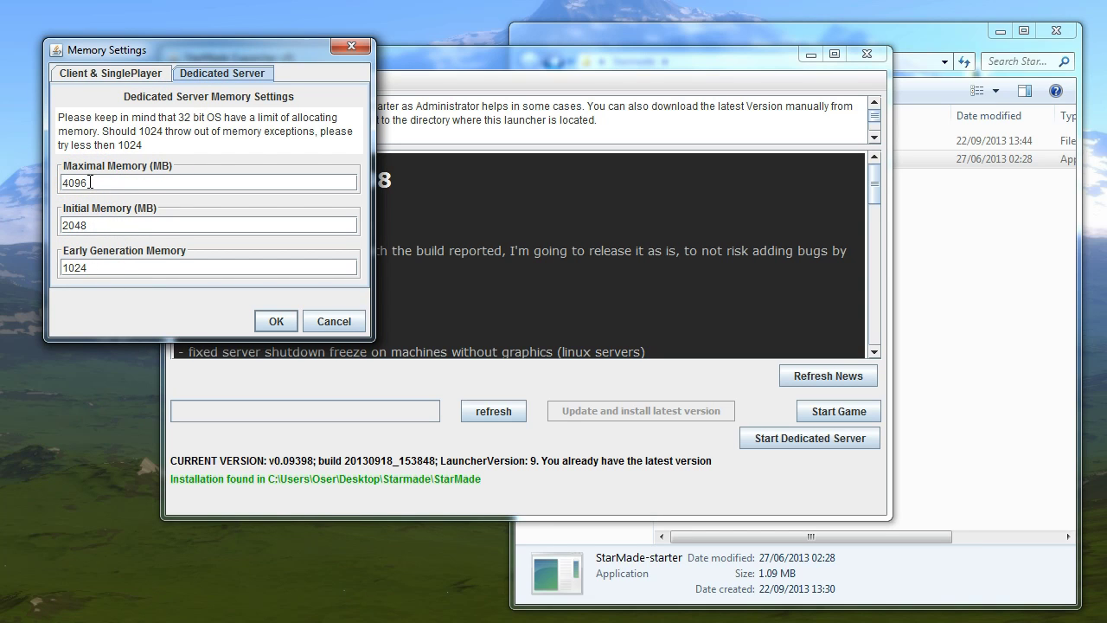
click(158, 76)
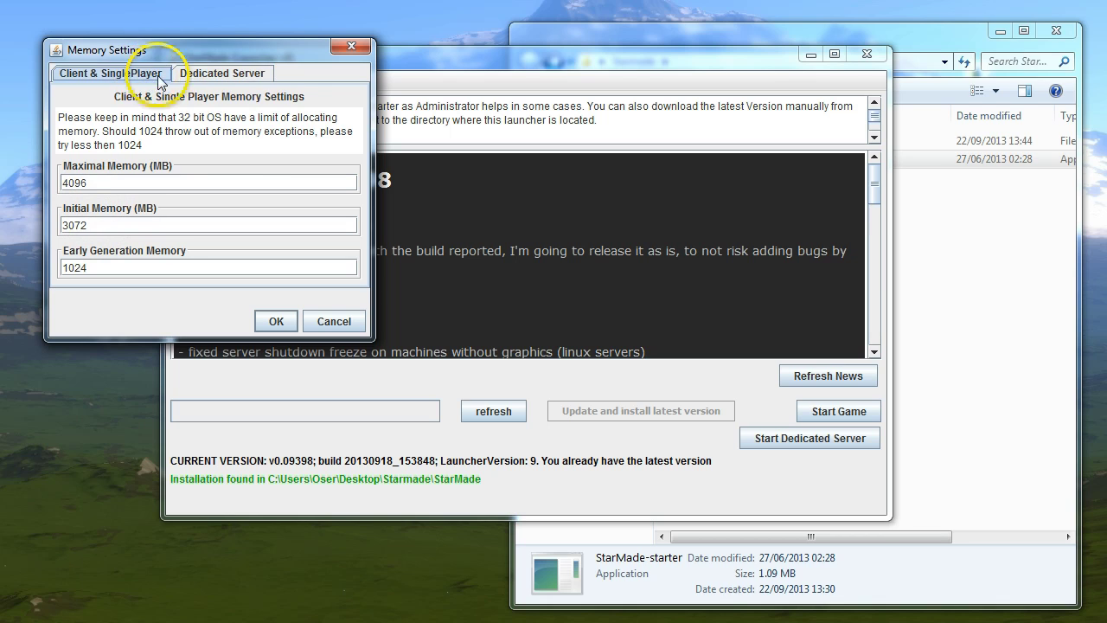
click(192, 76)
click(147, 76)
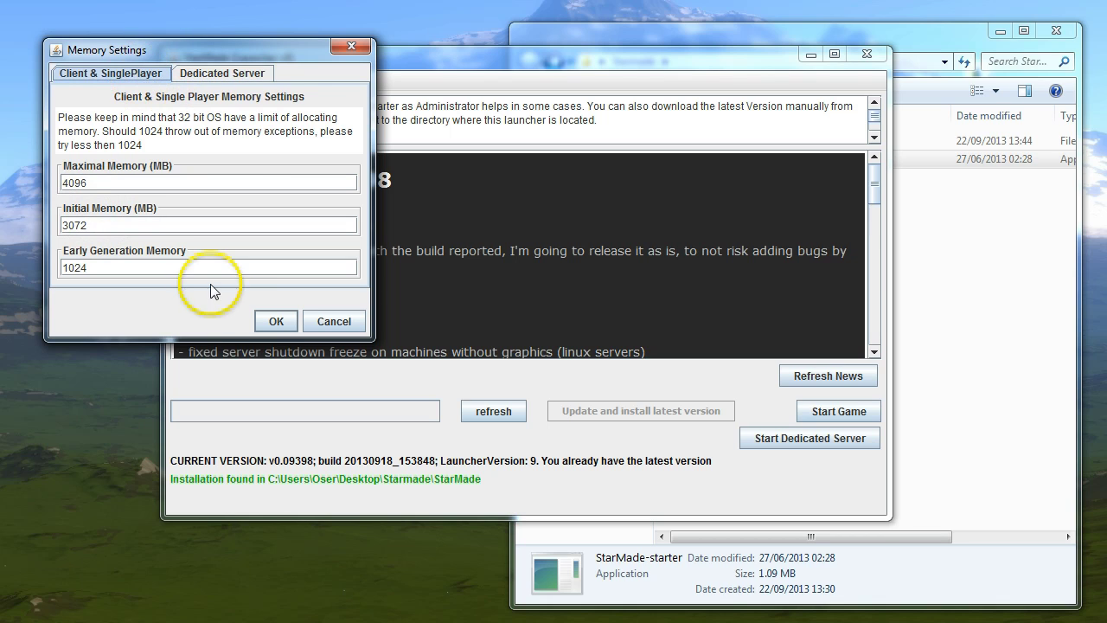
click(275, 321)
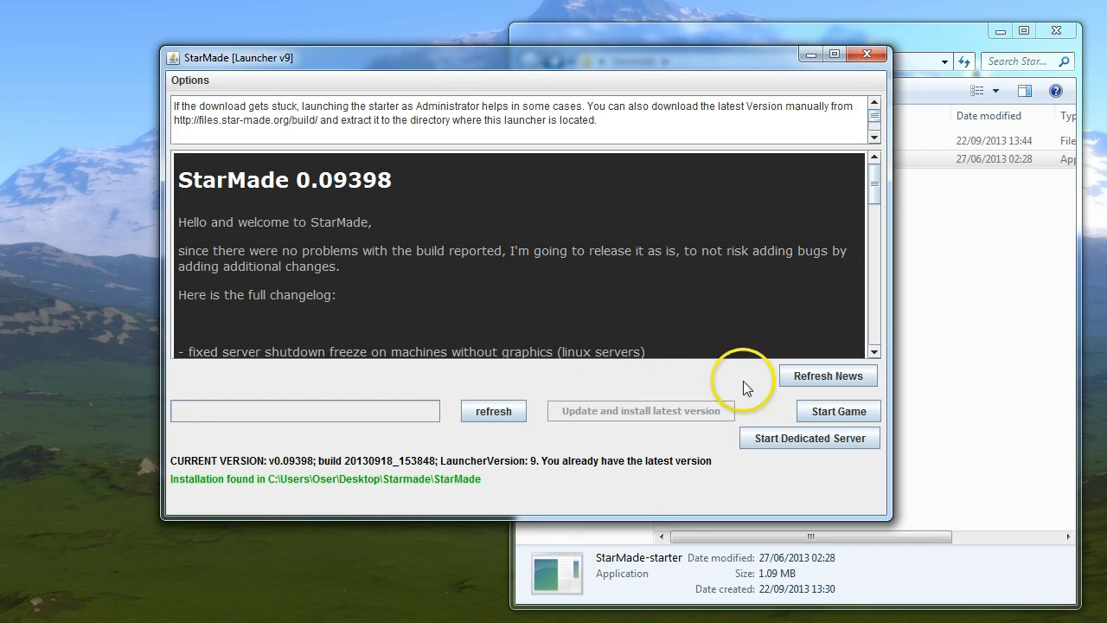
Start the game from the launcher and turn the Tutorial off in the connection setup
click(821, 411)
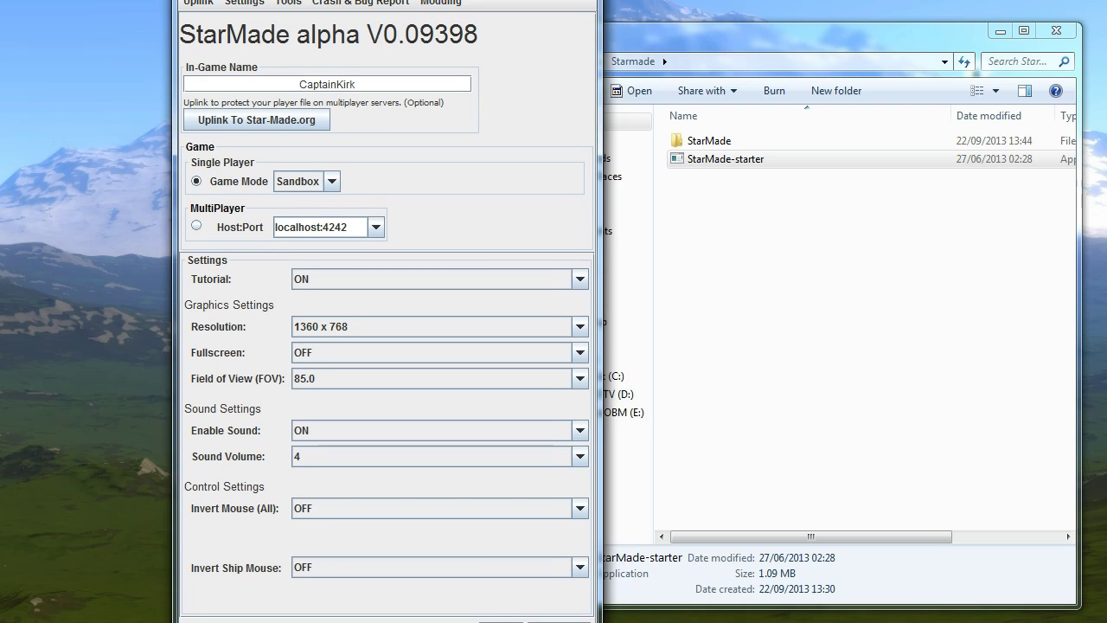
click(475, 289)
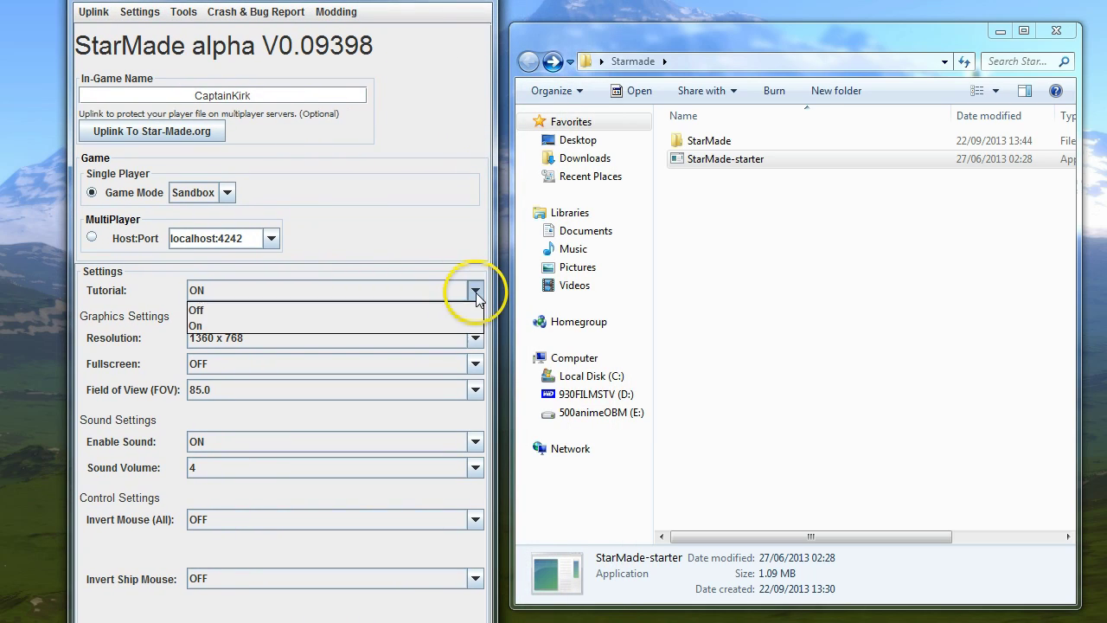
click(361, 316)
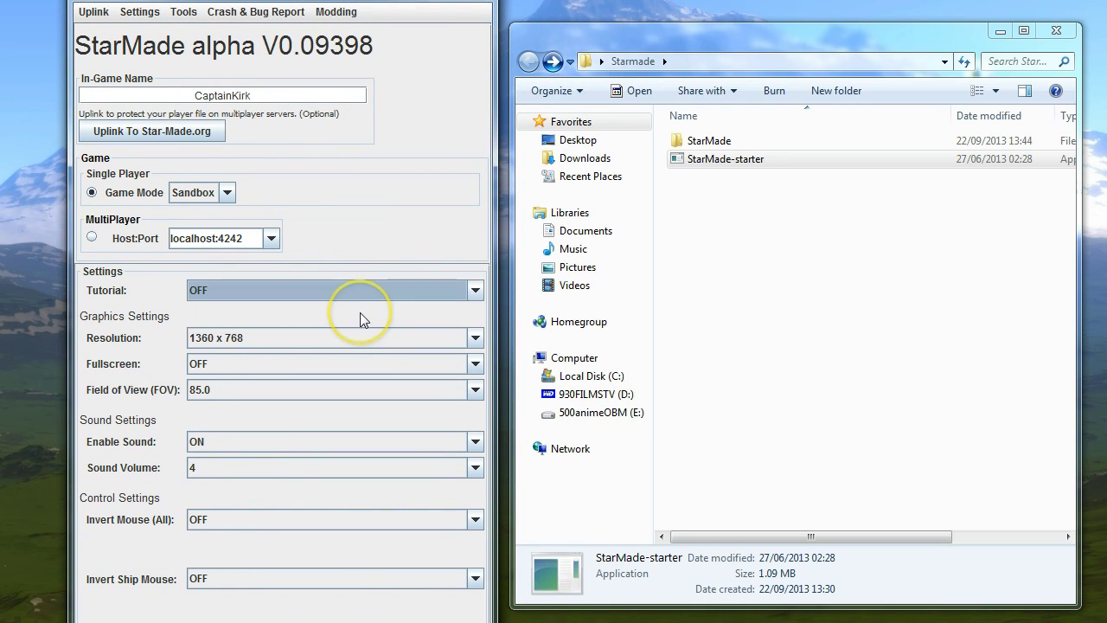
Look through the resolutions offered in the game's graphics settings
click(475, 338)
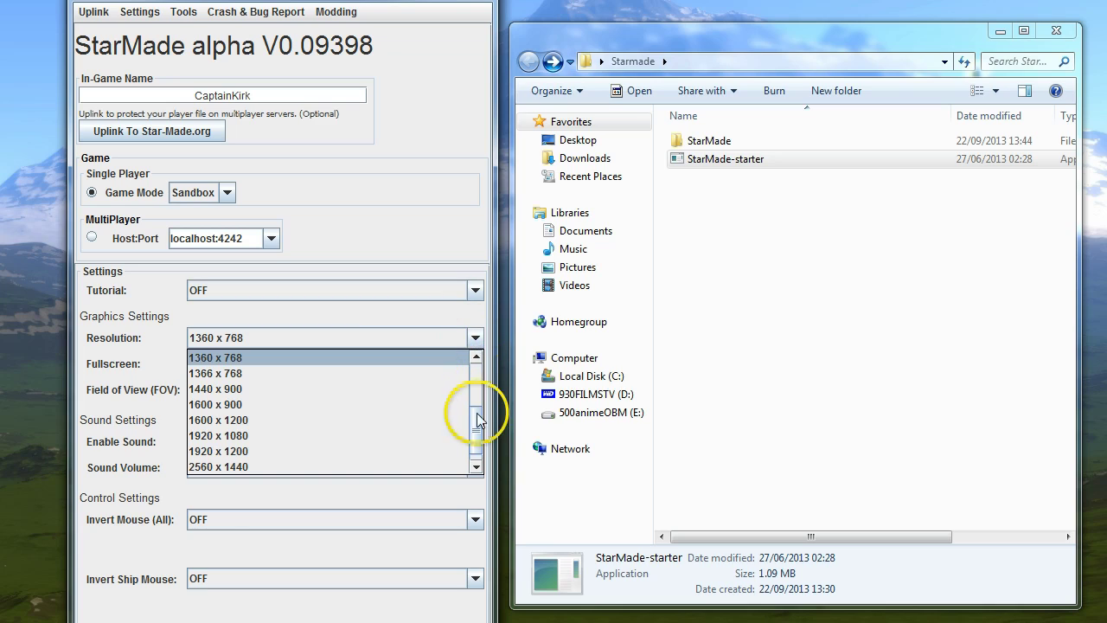
drag(474, 434, 475, 445)
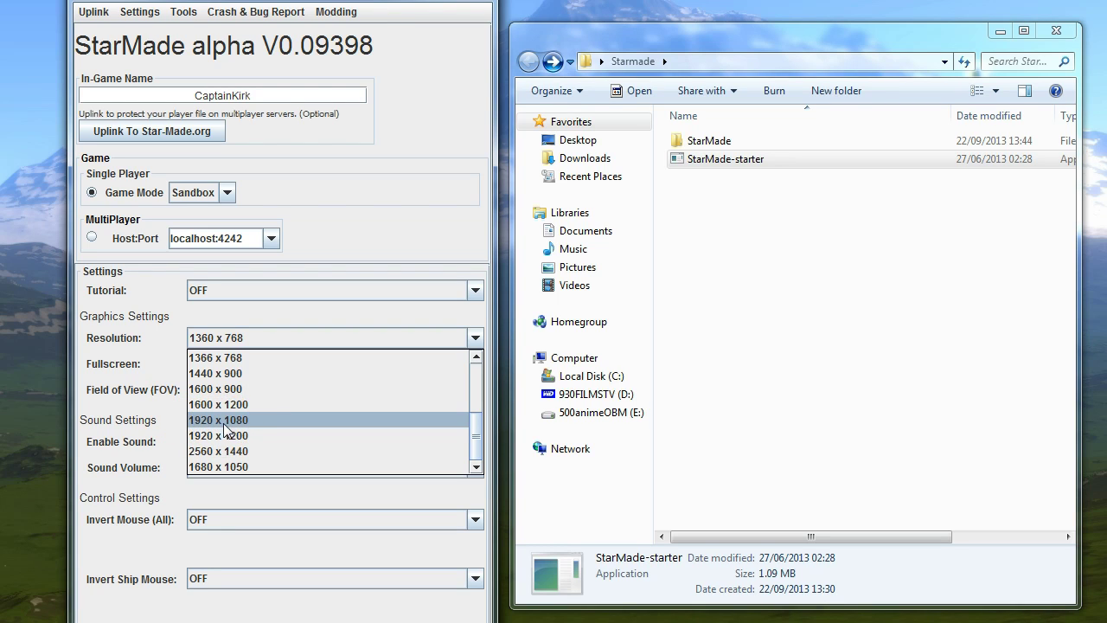
scroll(247, 420, up, 3)
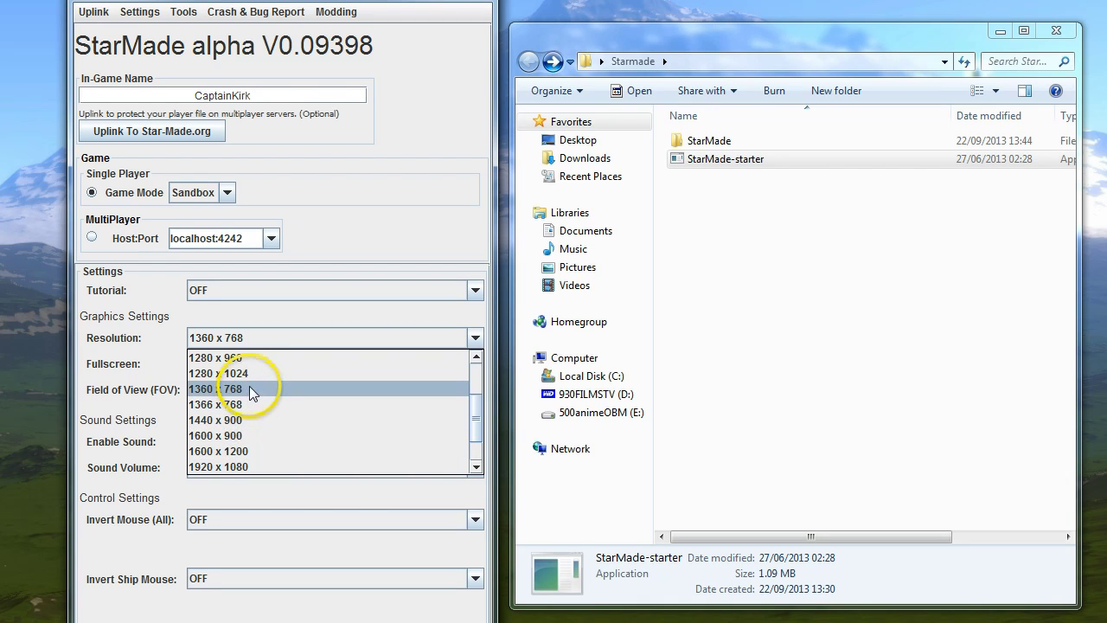
scroll(257, 394, up, 1)
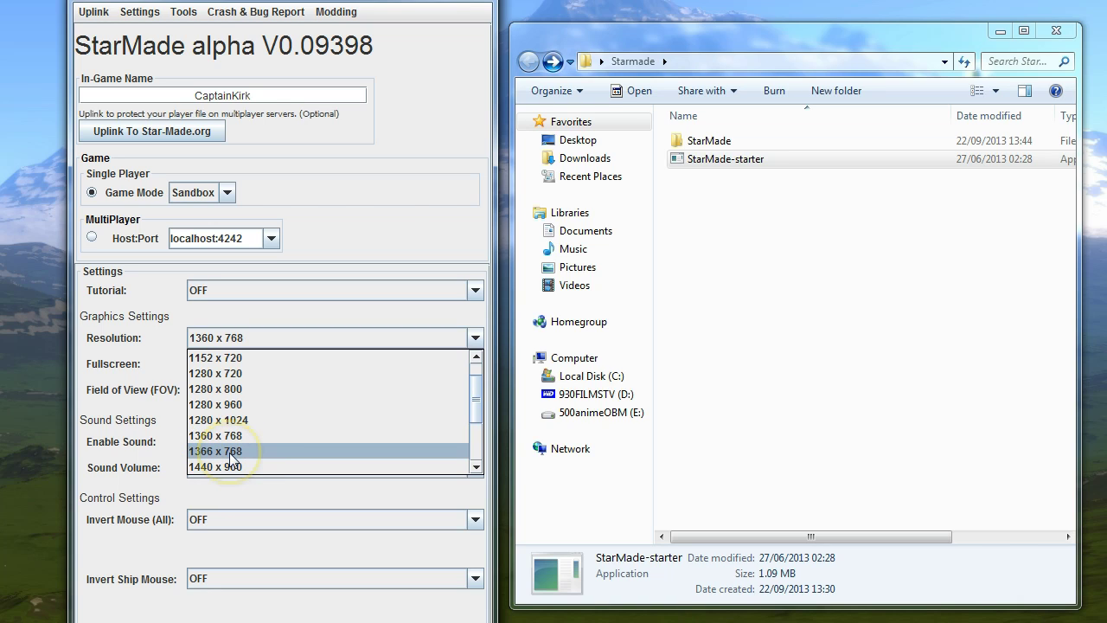
scroll(308, 409, up, 1)
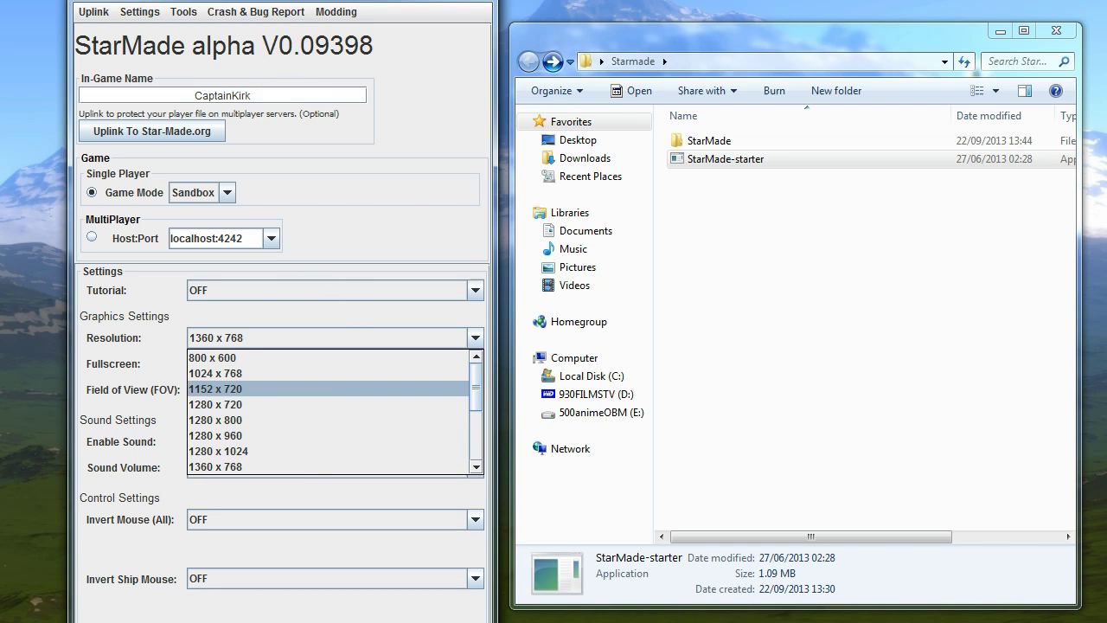
Check the main display's resolution in the Windows screen resolution settings and close them without changes
drag(277, 0, 768, 0)
right_click(257, 213)
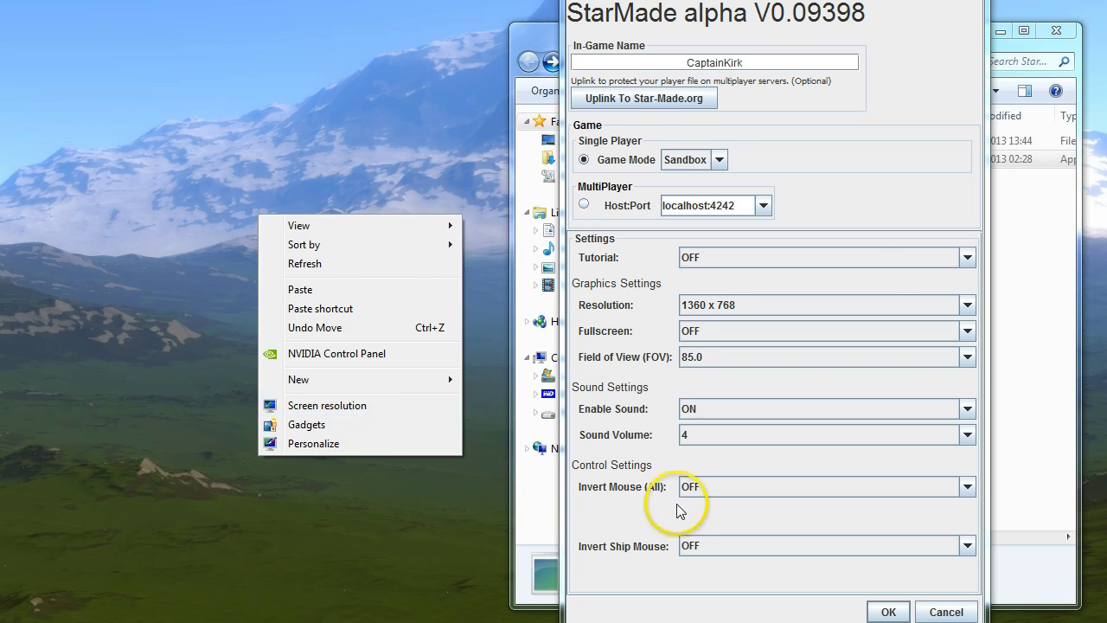
click(315, 406)
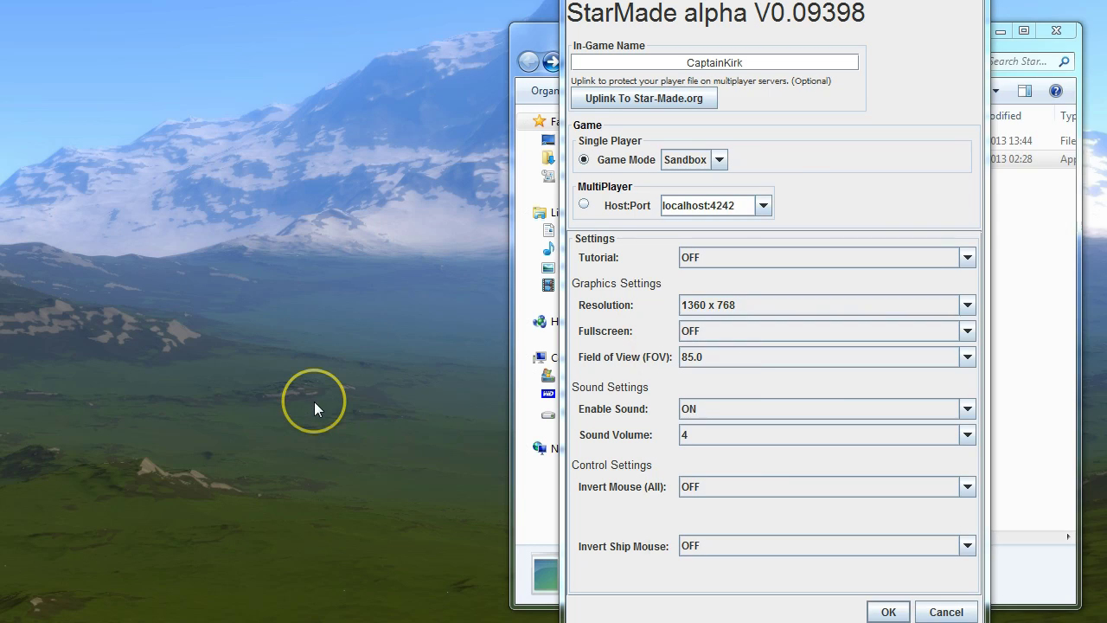
drag(1008, 106, 390, 19)
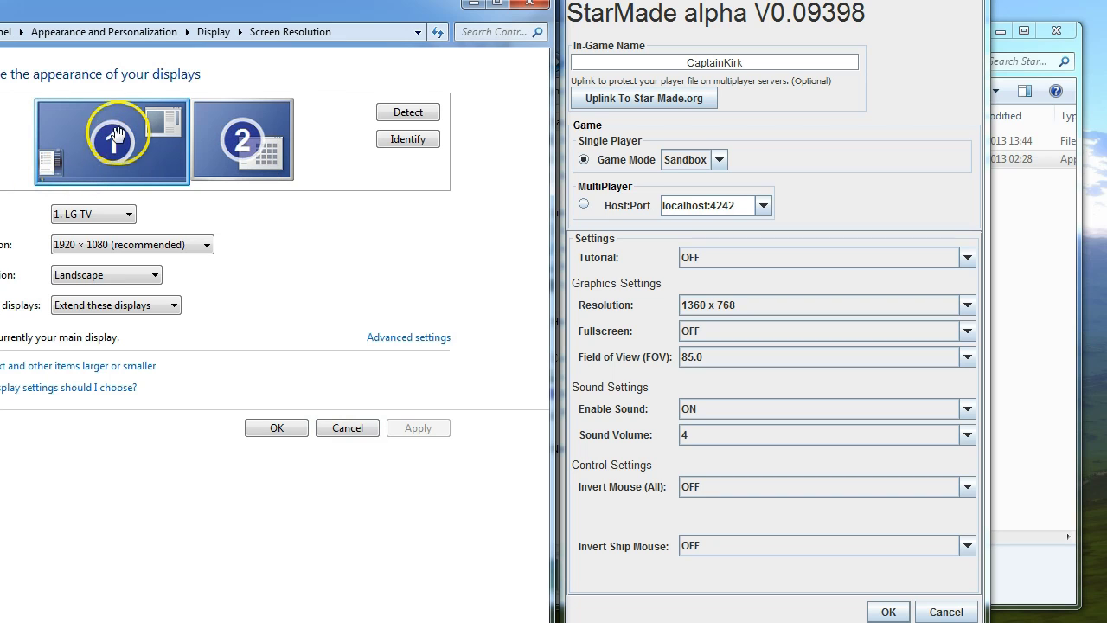
click(350, 429)
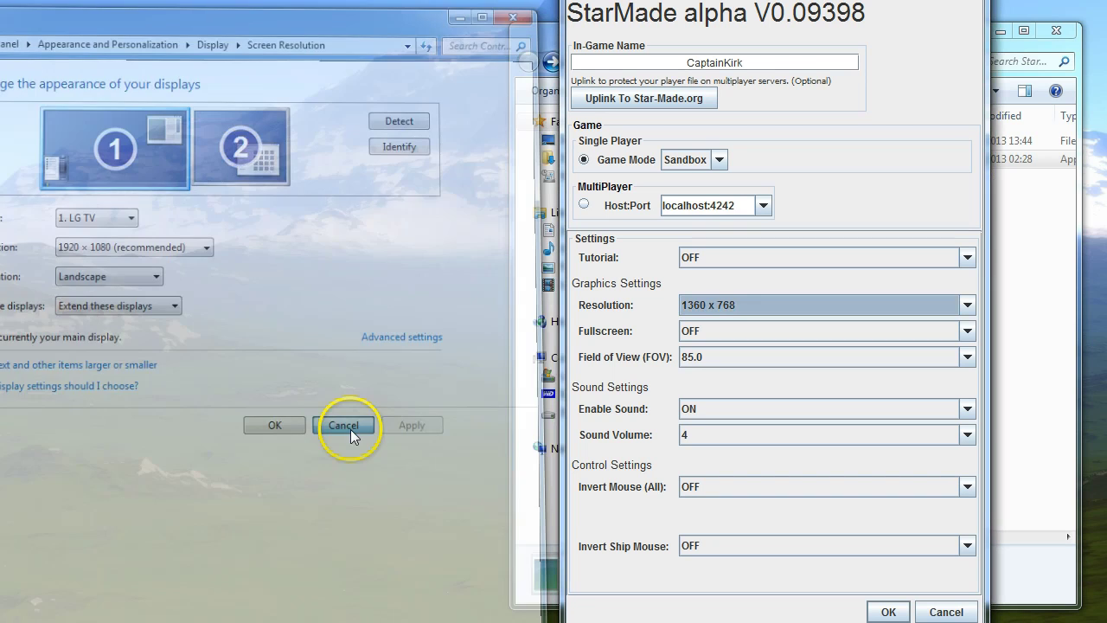
Move the game's setup window clear of the folder window and set its resolution to 1280 x 720
drag(560, 15, 279, 19)
click(430, 360)
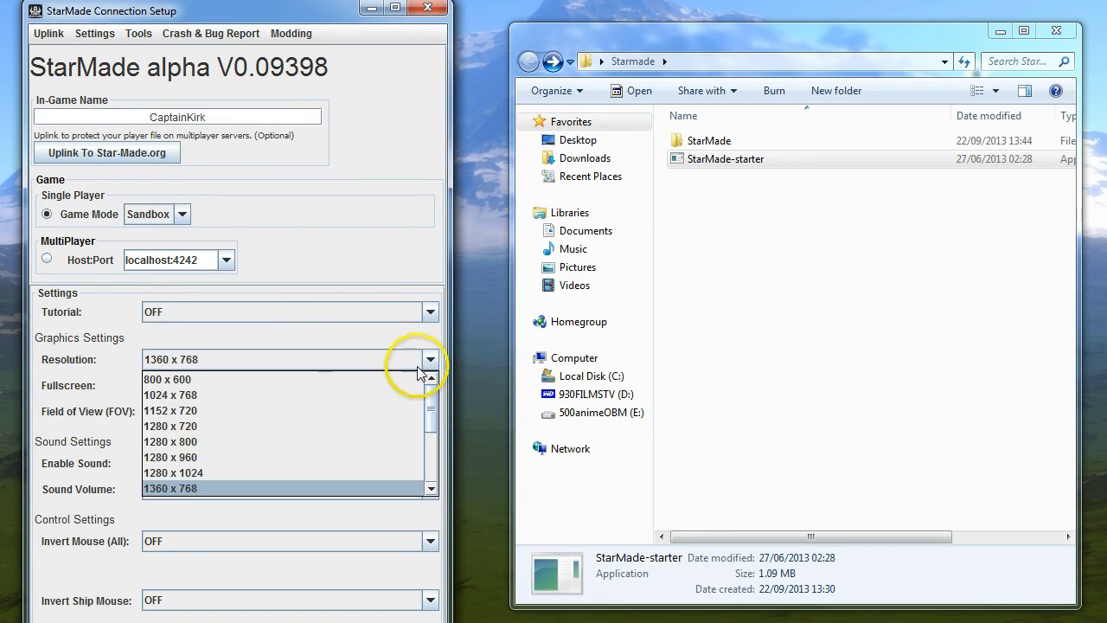
click(206, 426)
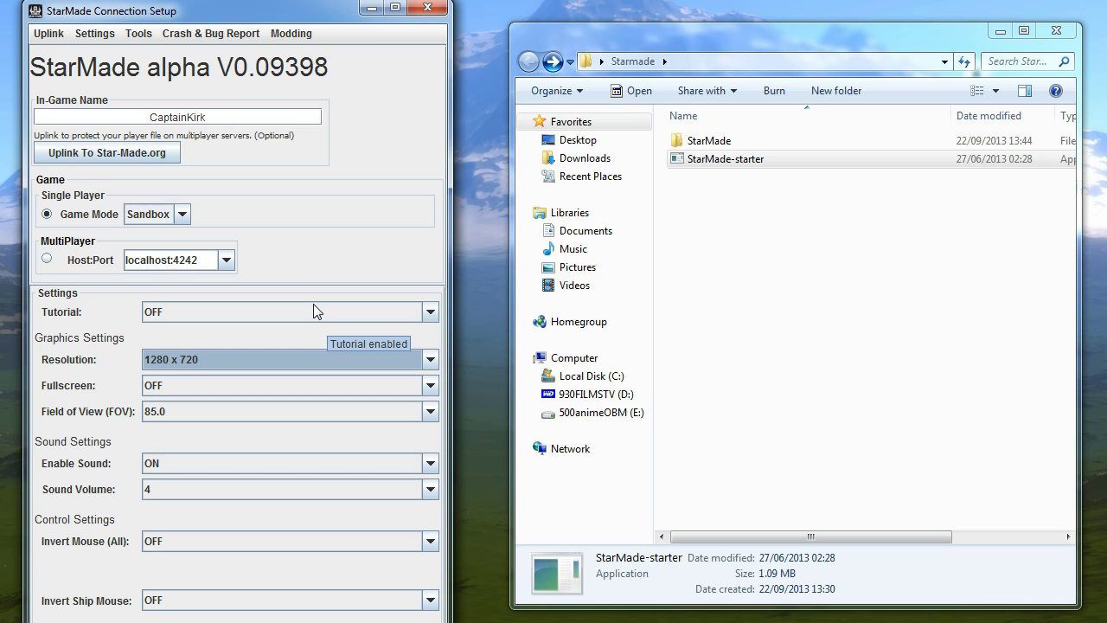
click(270, 356)
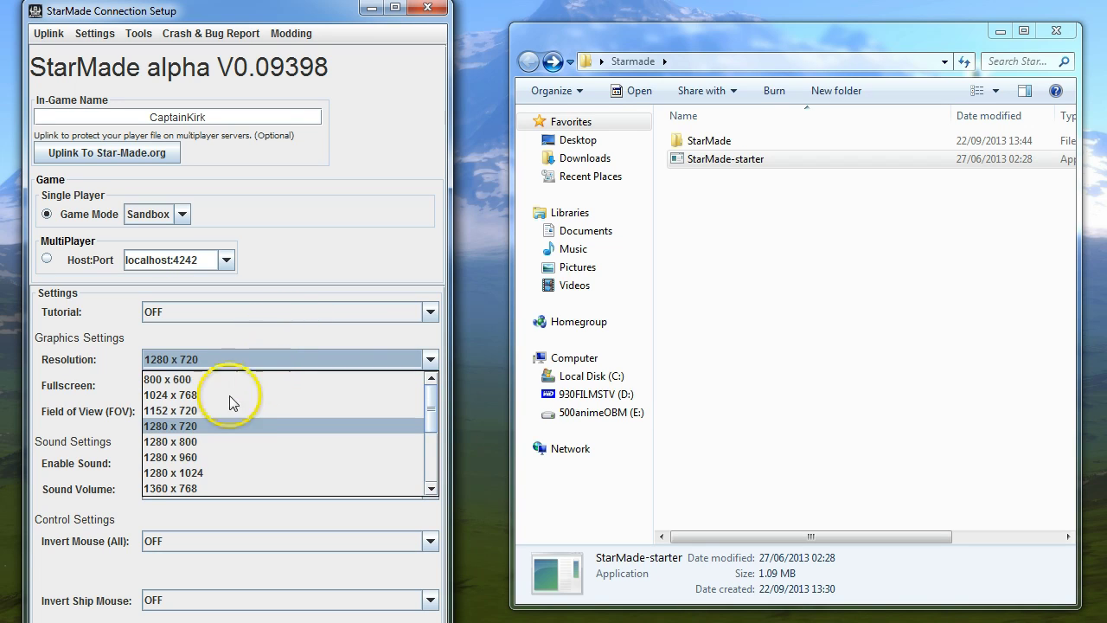
click(194, 422)
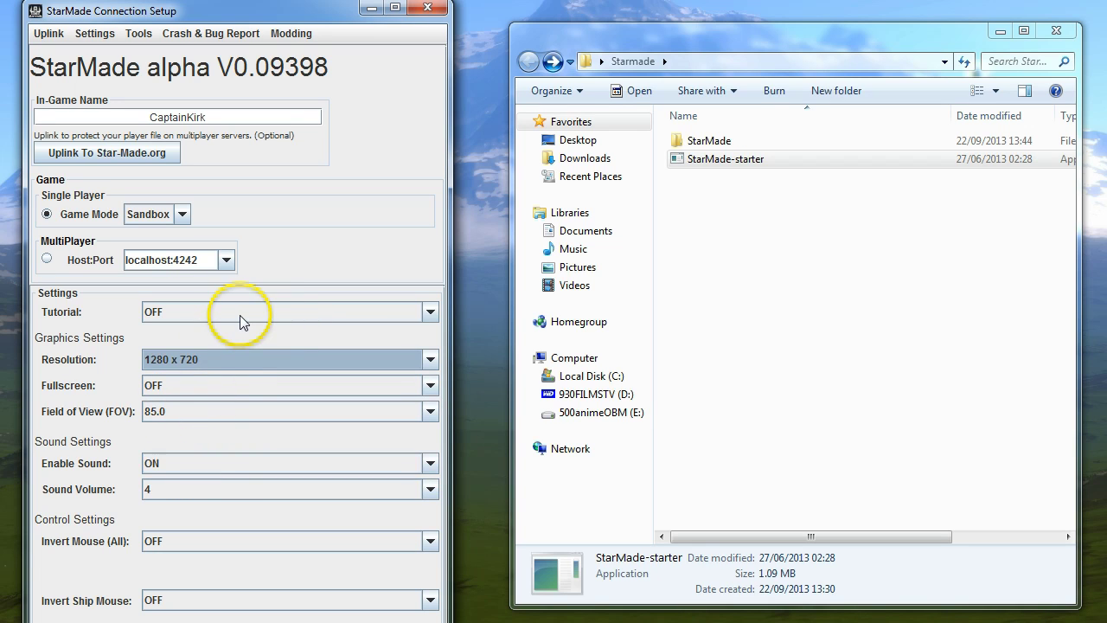
Set the game's Field of View to 90.0 and the Sound Volume to 2
click(210, 411)
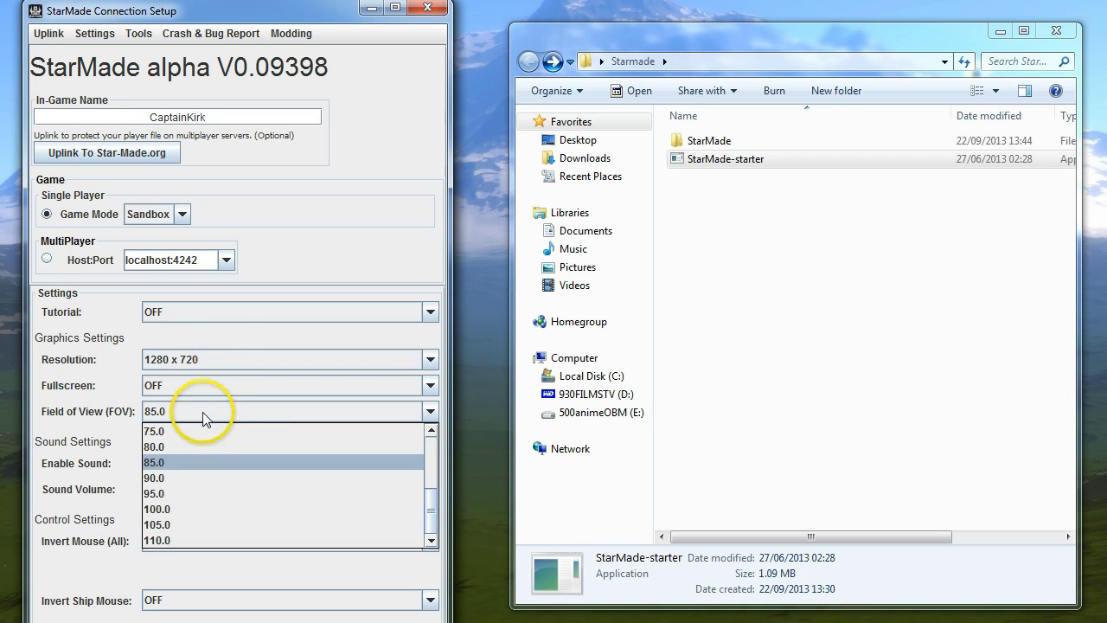
click(173, 479)
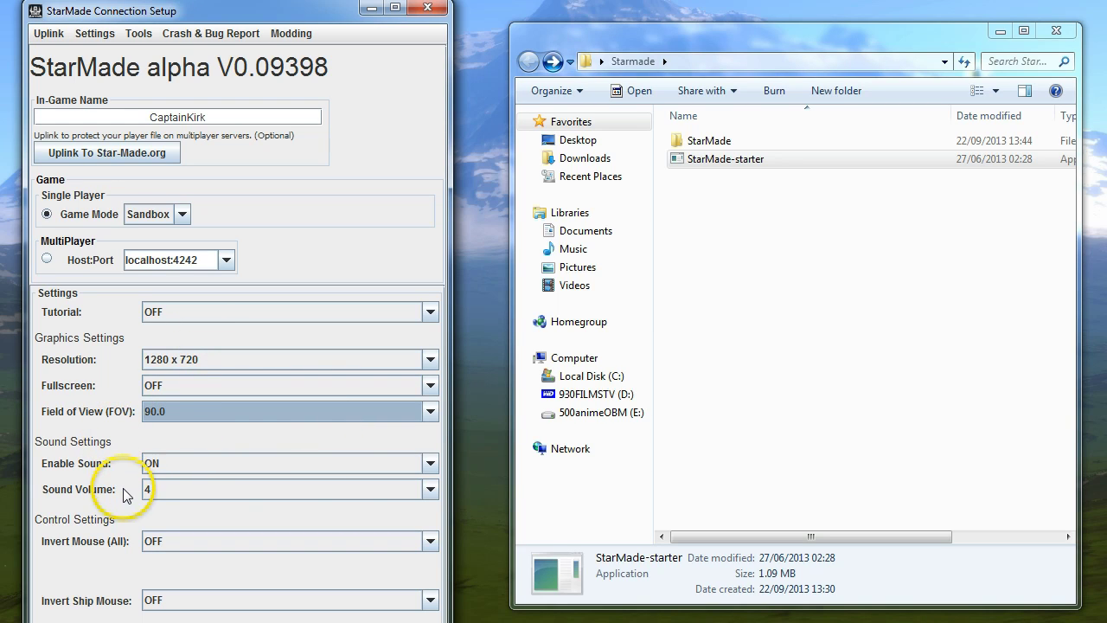
click(427, 490)
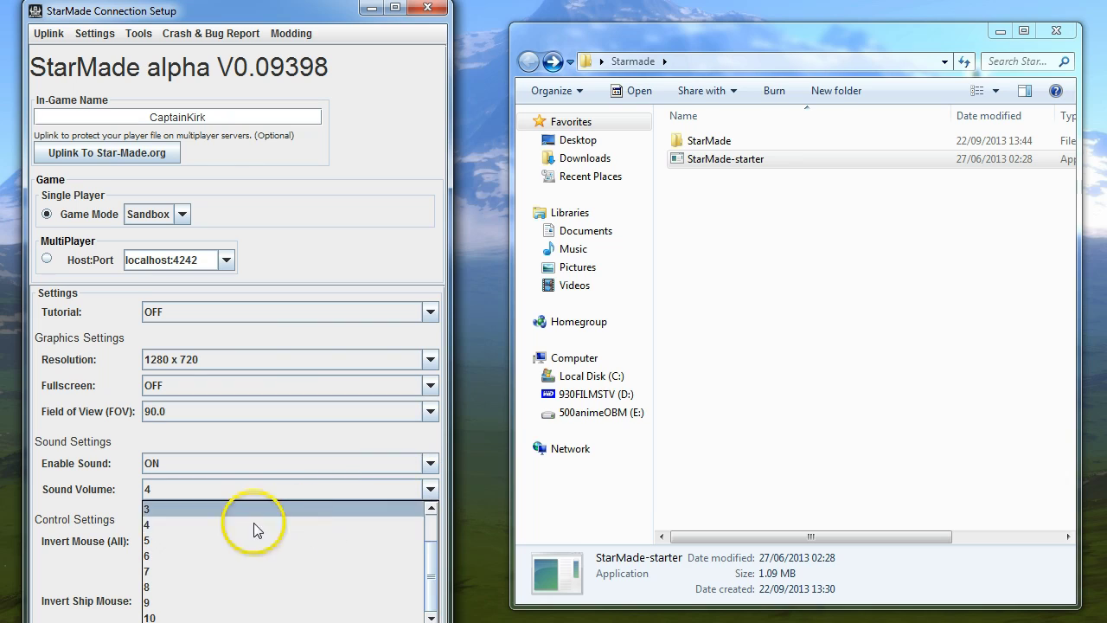
click(430, 506)
click(266, 512)
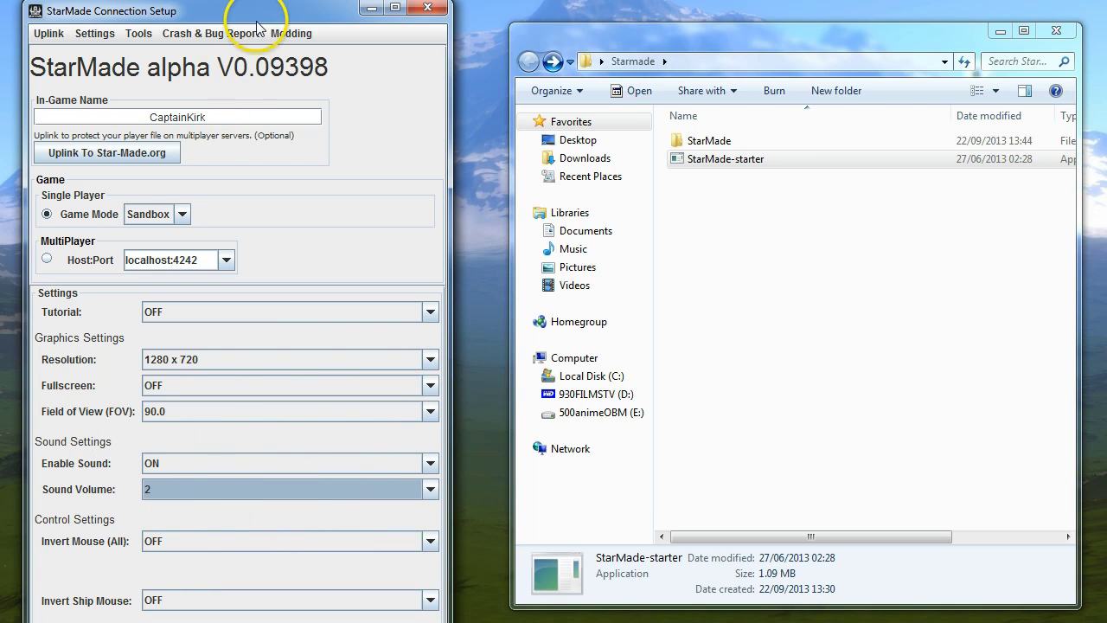
Reposition the connection setup window and show the advanced settings
drag(256, 11, 256, 0)
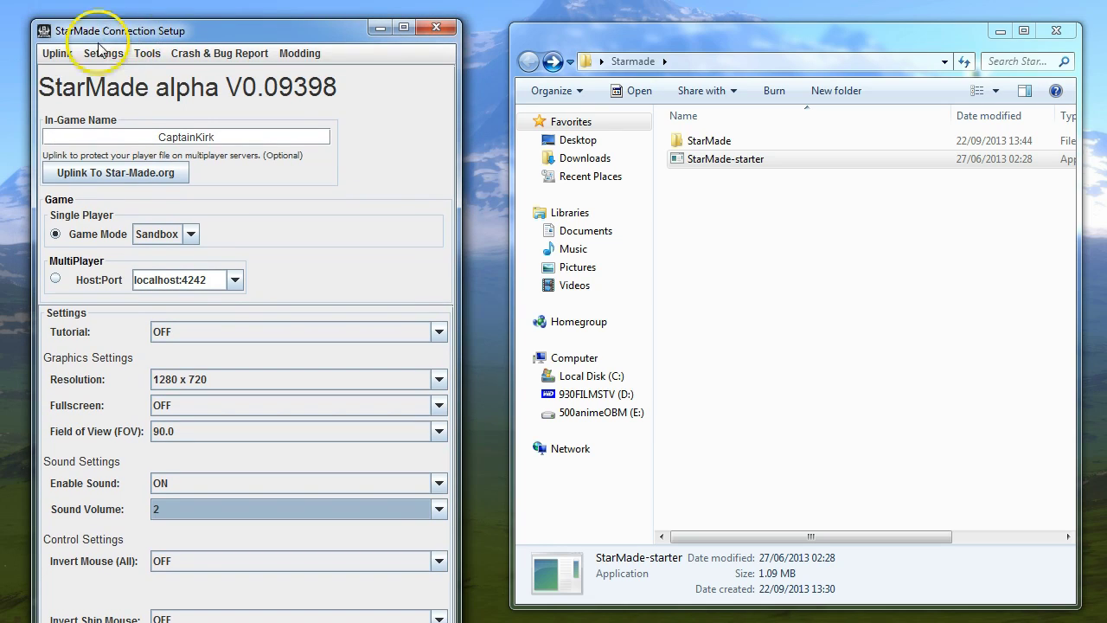
click(56, 52)
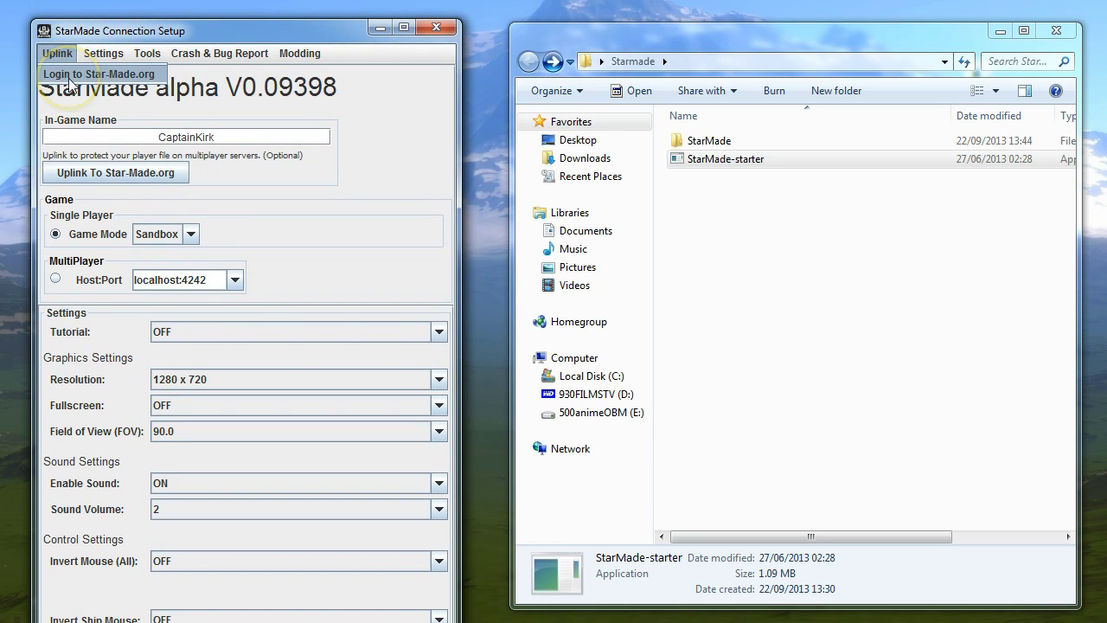
click(102, 52)
click(89, 75)
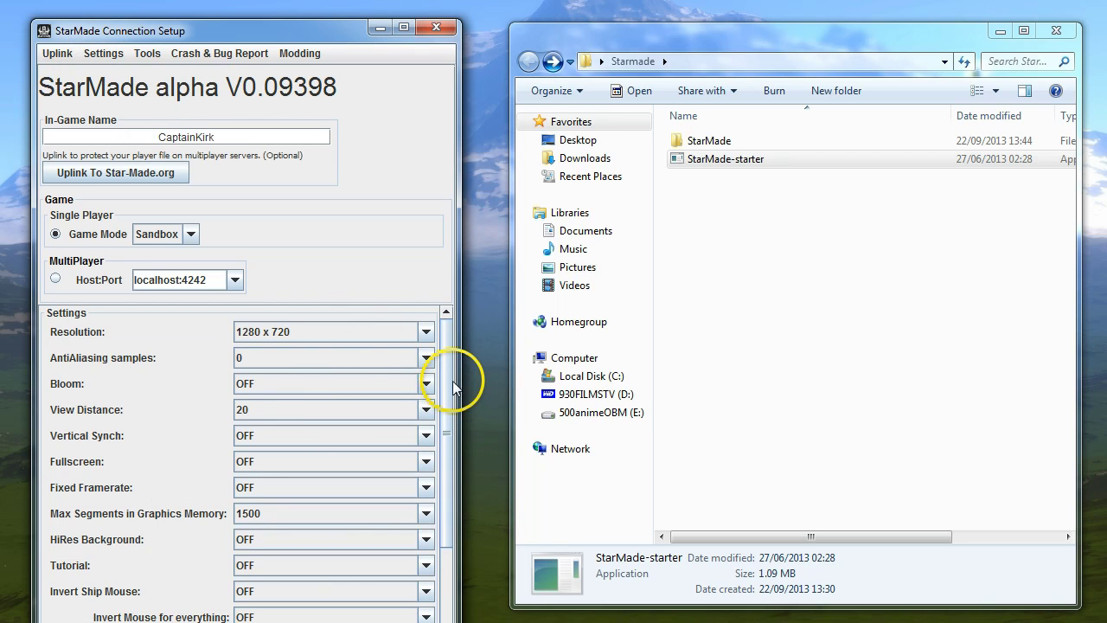
Turn Bloom on and set the View Distance to 50 in the advanced settings
click(425, 385)
click(345, 418)
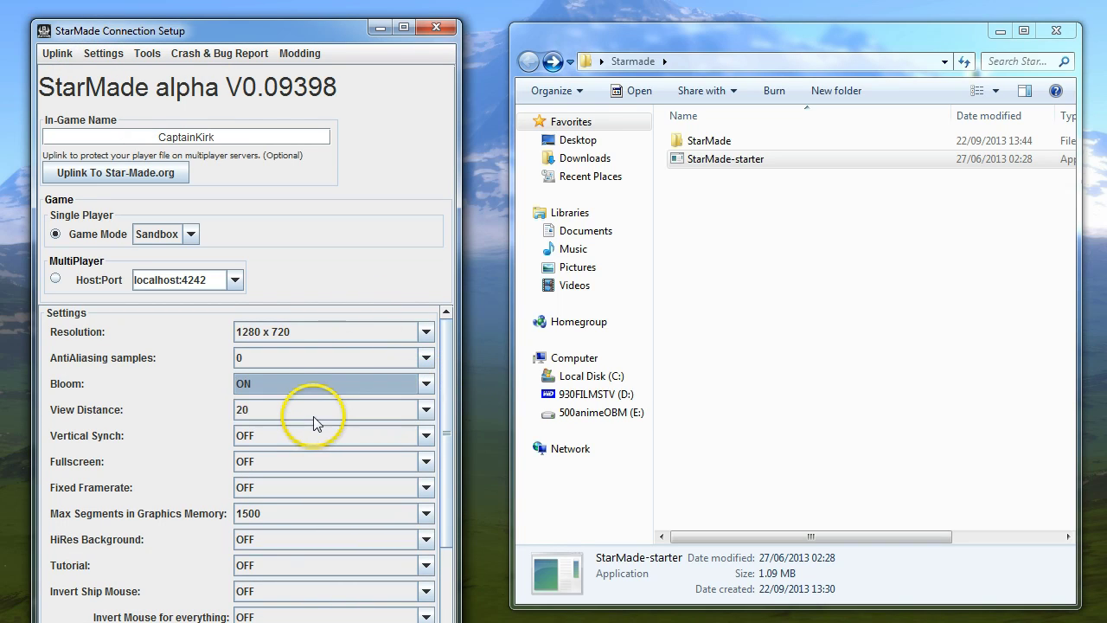
click(426, 409)
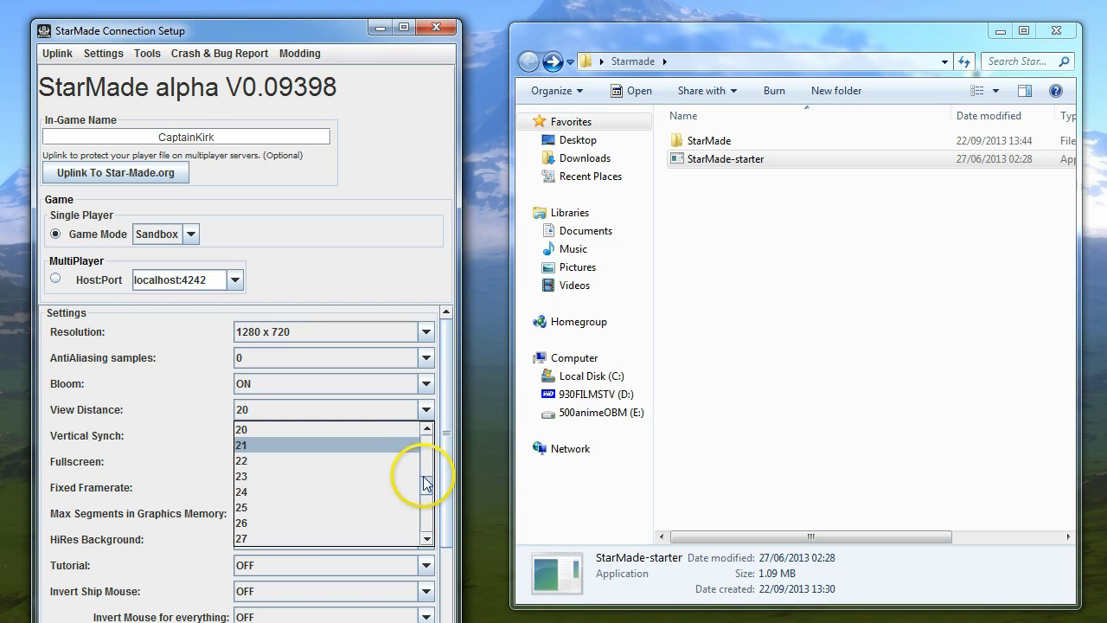
drag(425, 478, 426, 533)
click(290, 539)
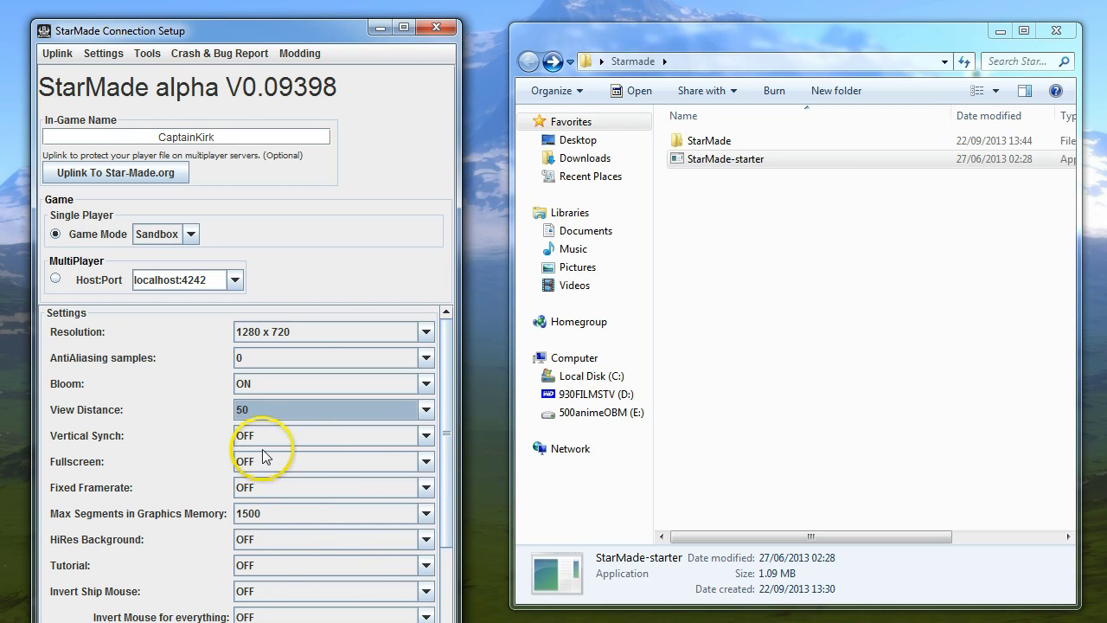
Check the options for Fullscreen and Fixed Framerate, leaving both off
click(298, 465)
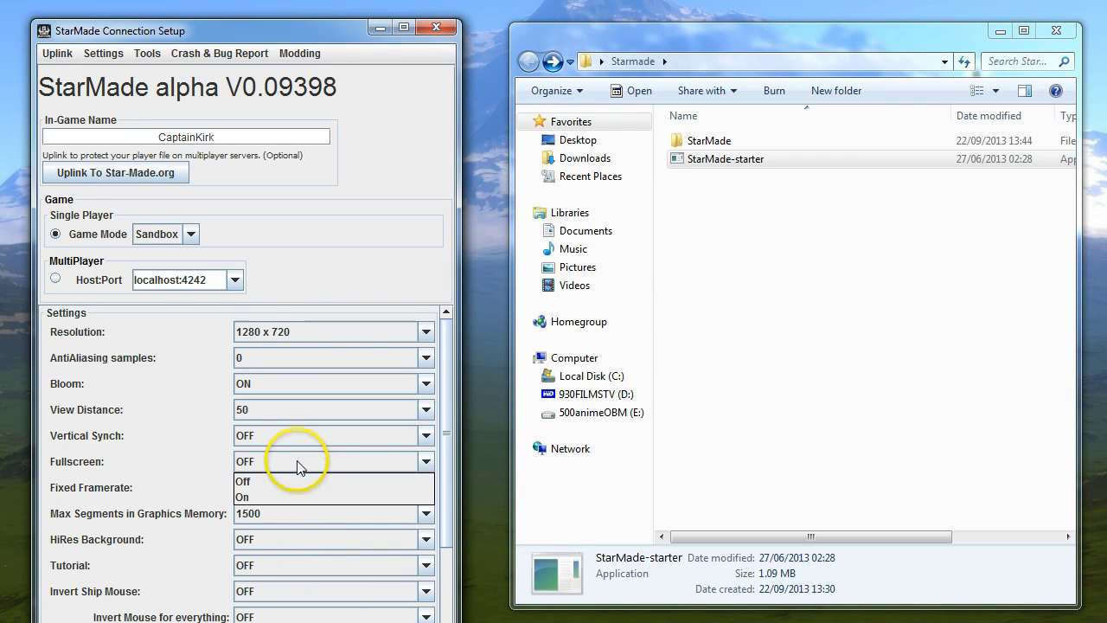
click(298, 466)
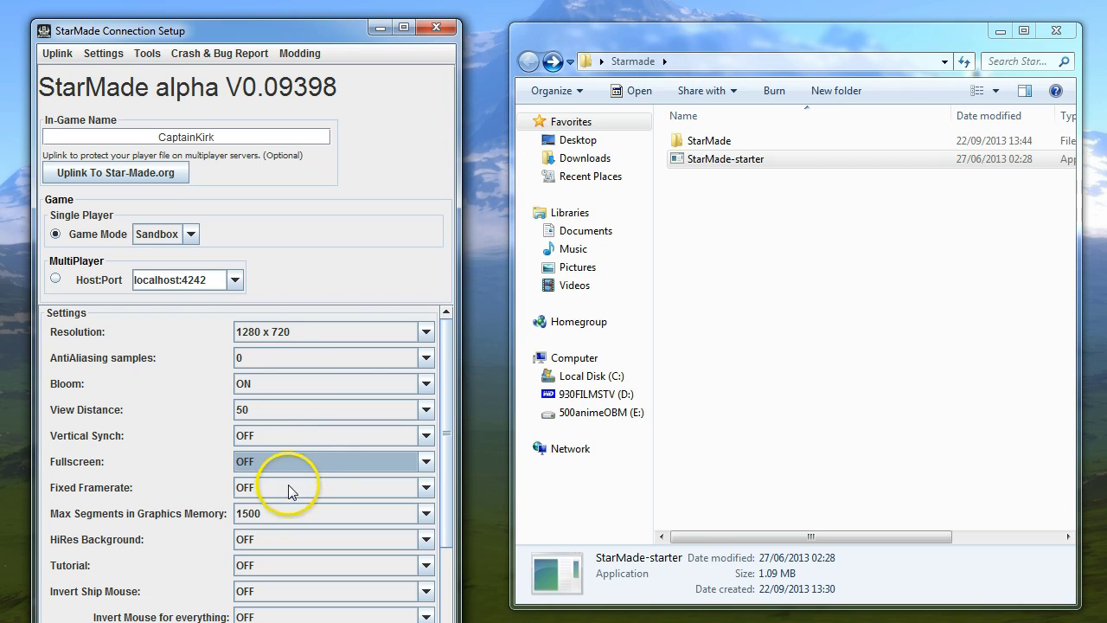
click(288, 485)
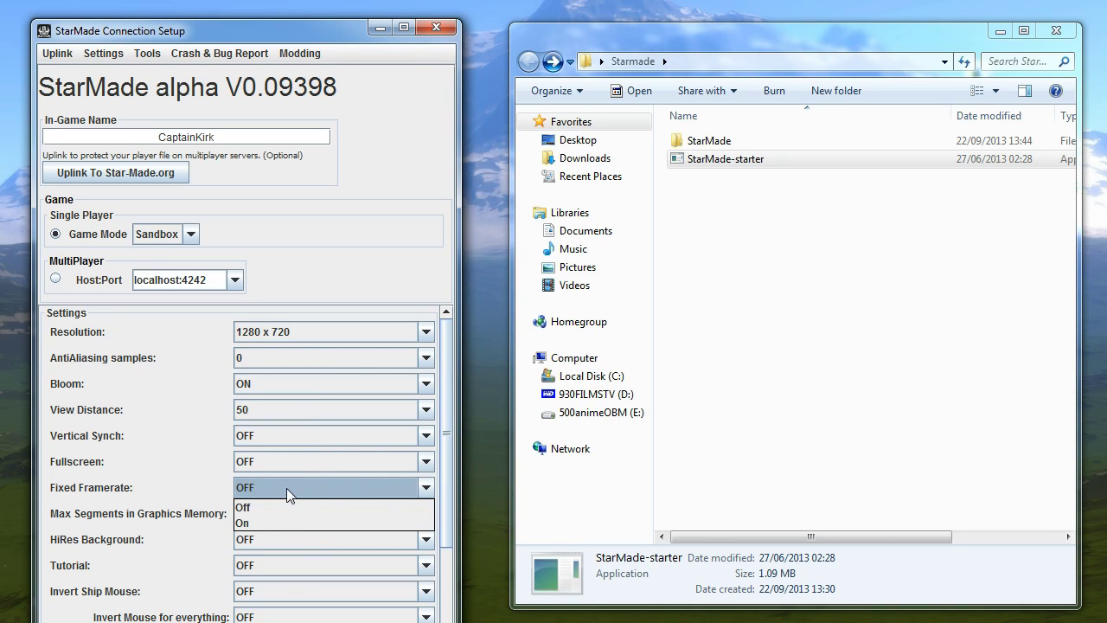
click(152, 480)
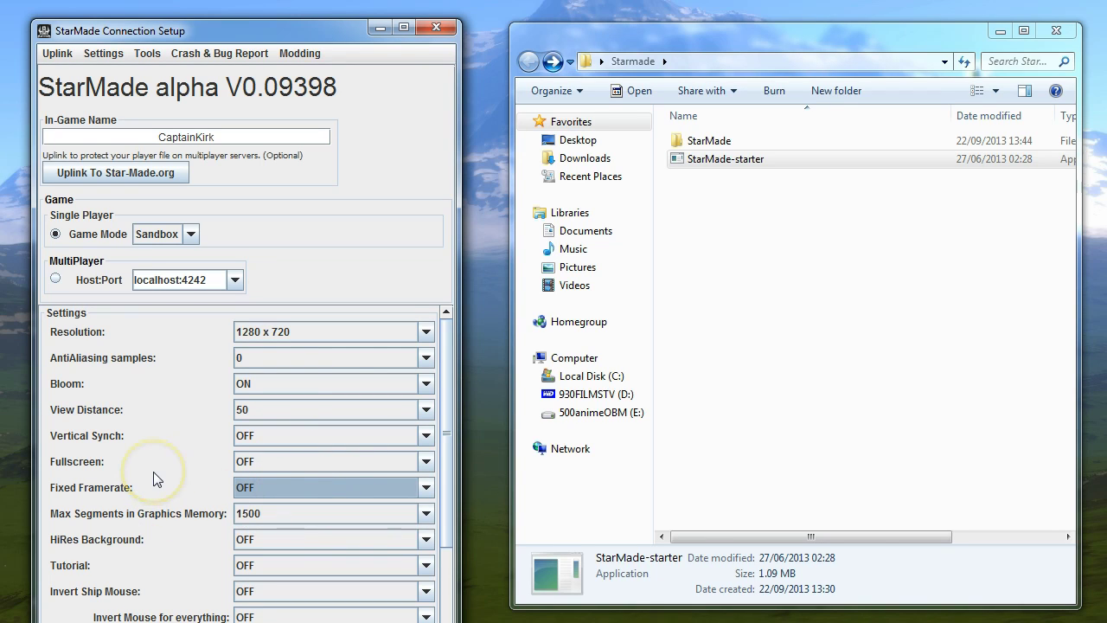
Set Max Segments in Graphics Memory to 2000 and turn HiRes Background on
scroll(190, 453, down, 3)
scroll(191, 453, down, 5)
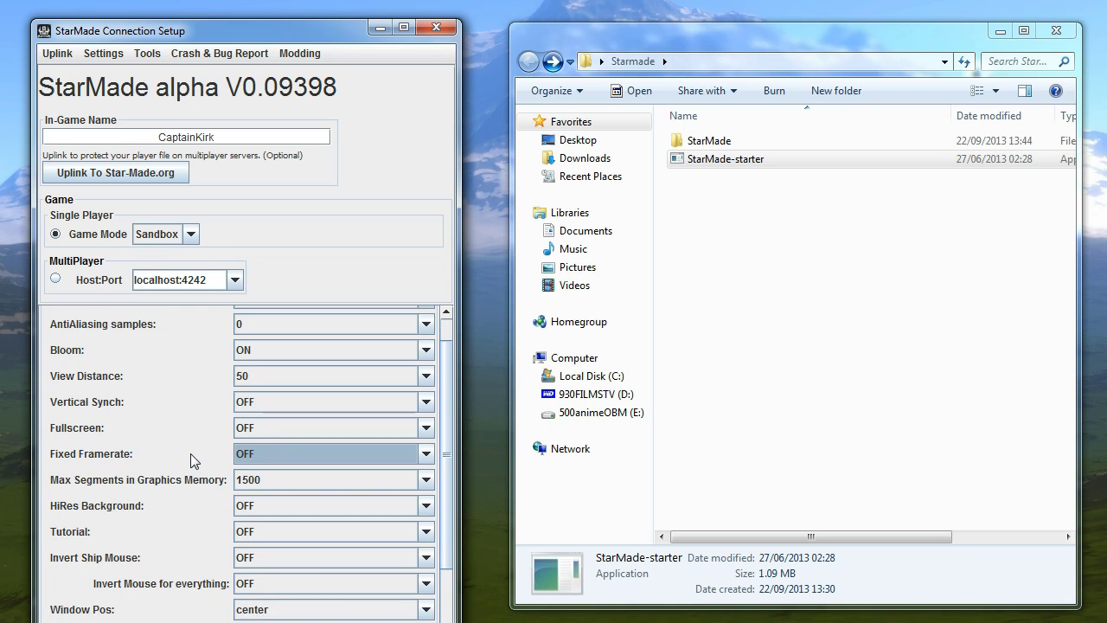
click(427, 402)
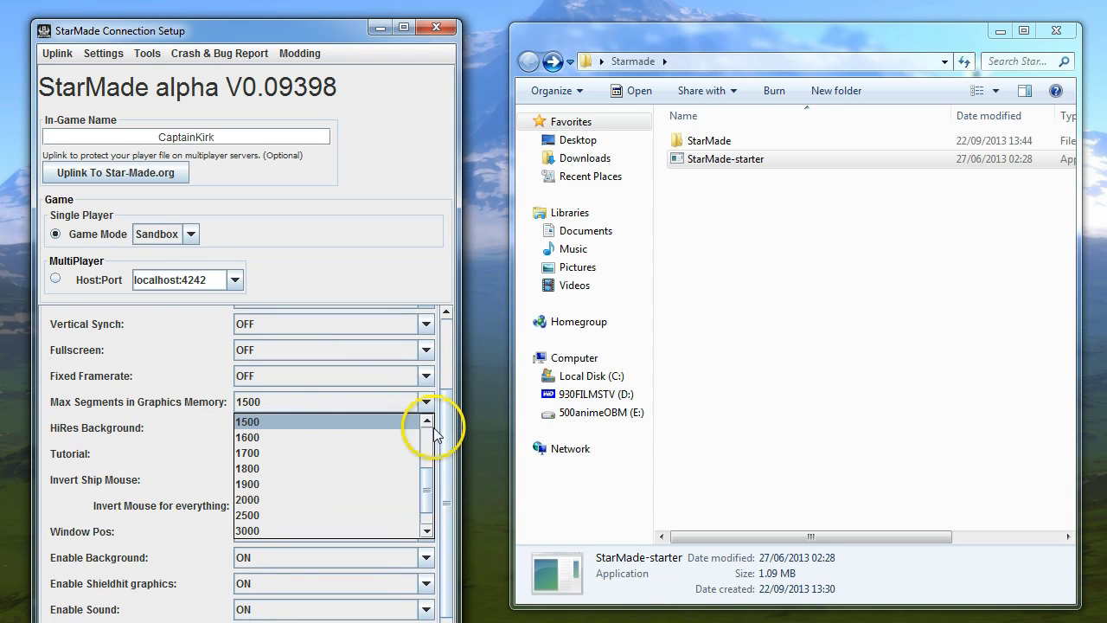
drag(425, 484, 425, 507)
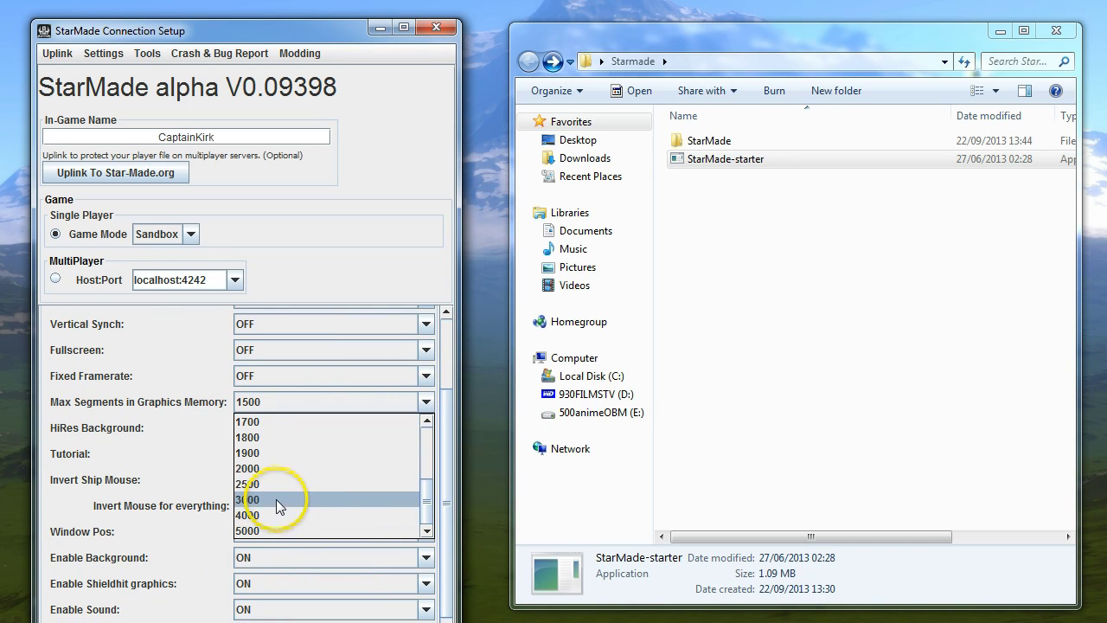
click(274, 467)
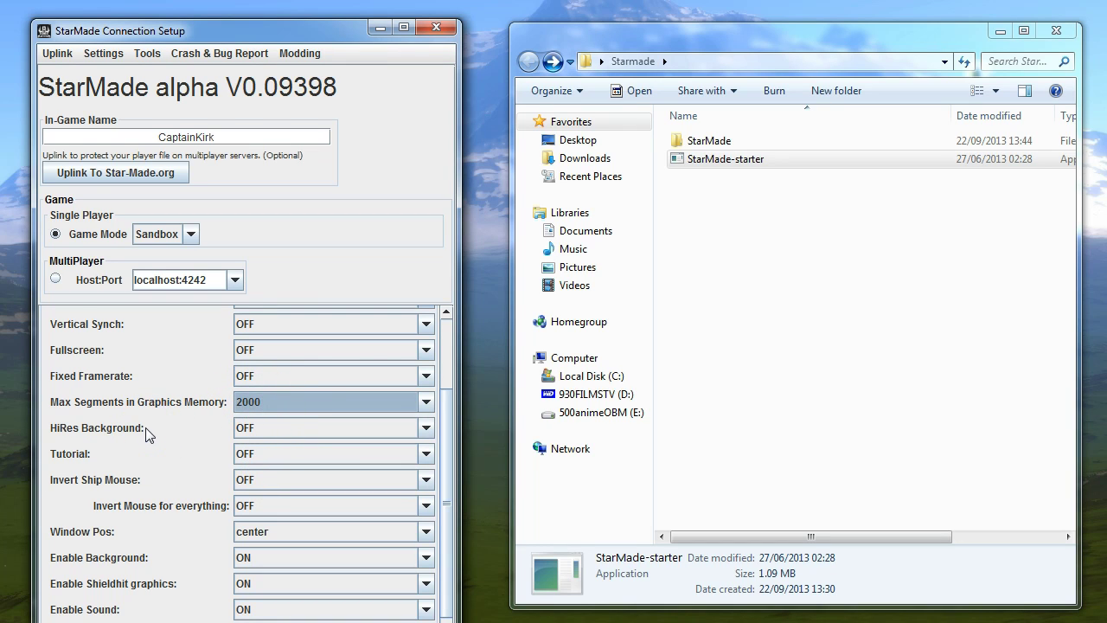
click(314, 417)
click(332, 427)
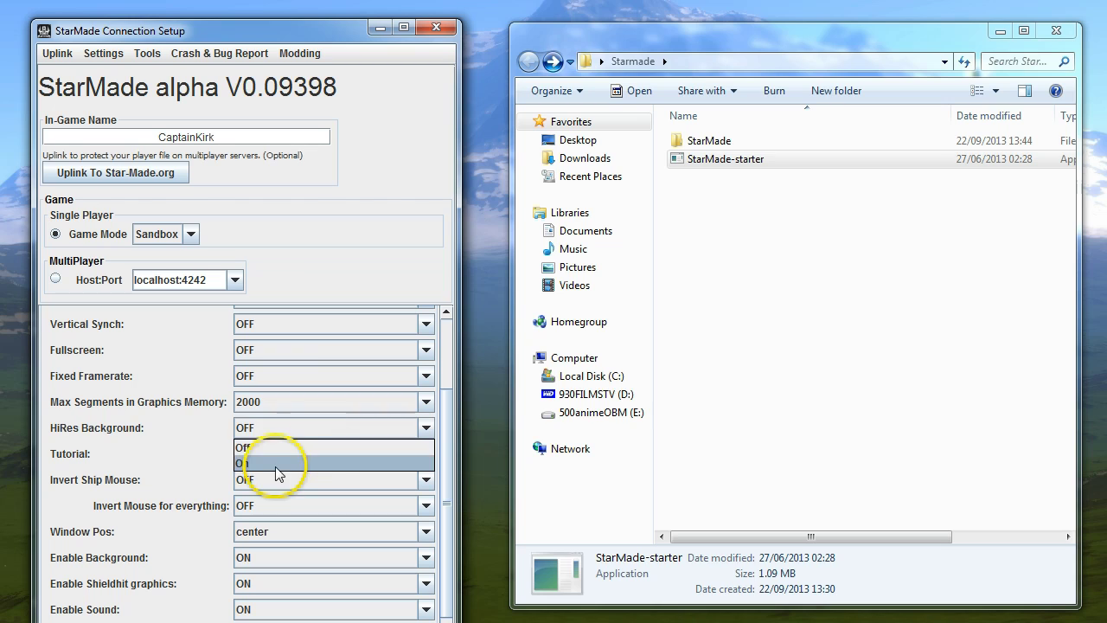
click(280, 465)
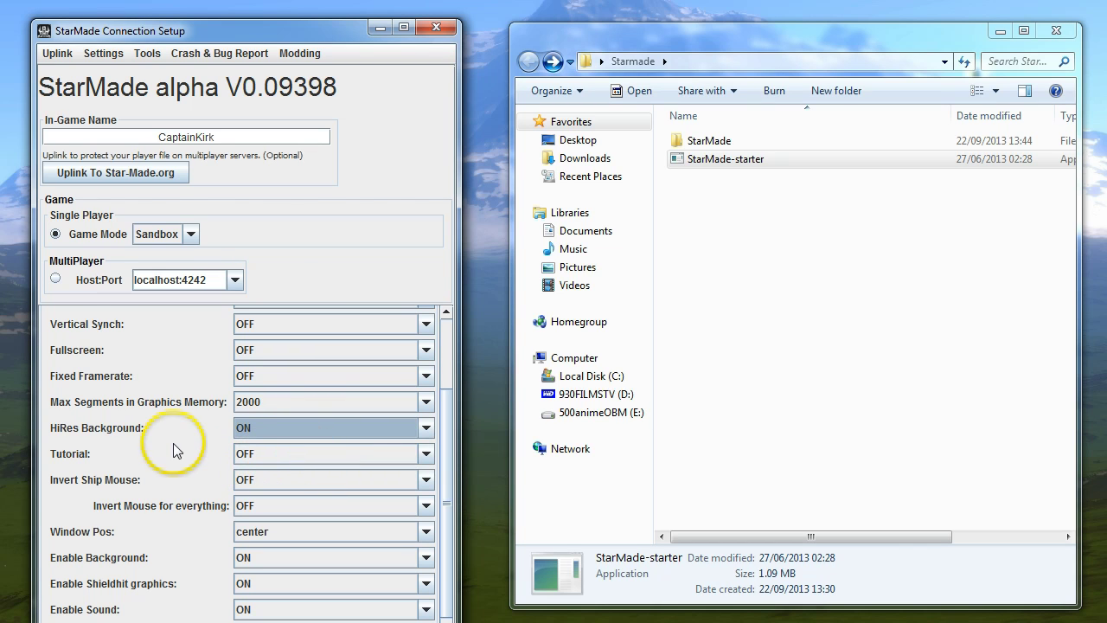
Examine the remaining advanced settings, including the choices for Use Frame Buffer and Atmosphere Shader, without changing them
scroll(179, 445, down, 1)
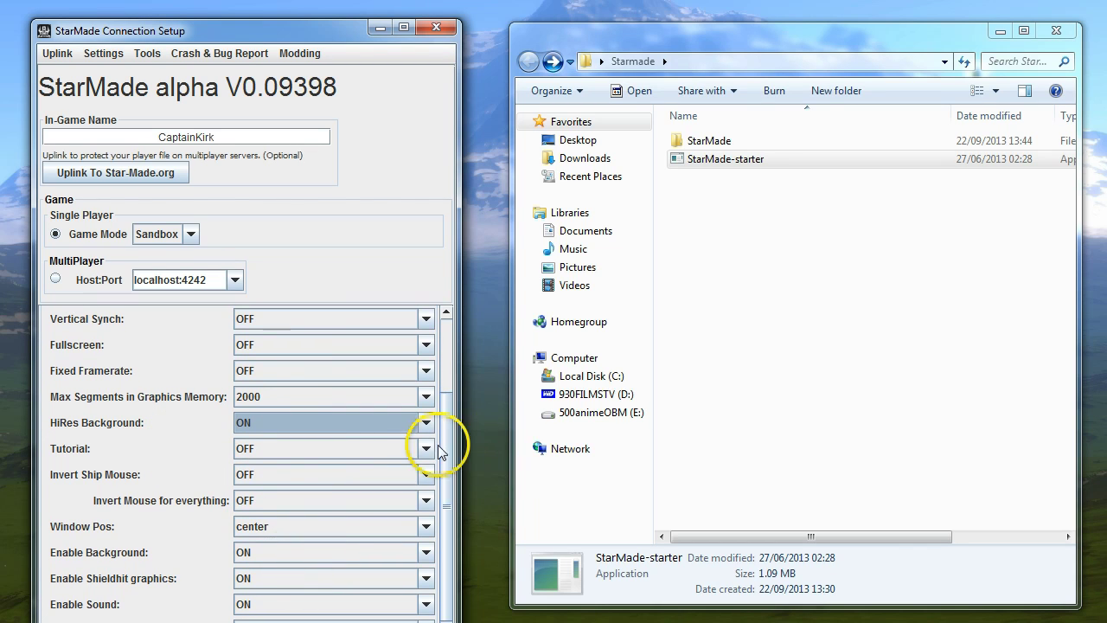
scroll(450, 475, down, 3)
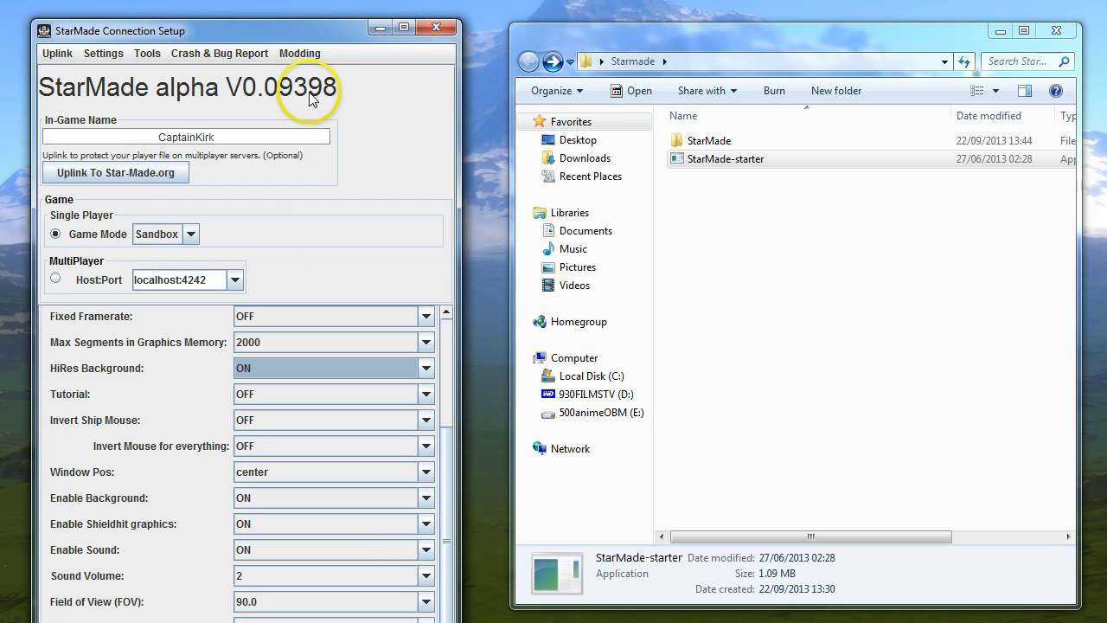
drag(294, 30, 299, 0)
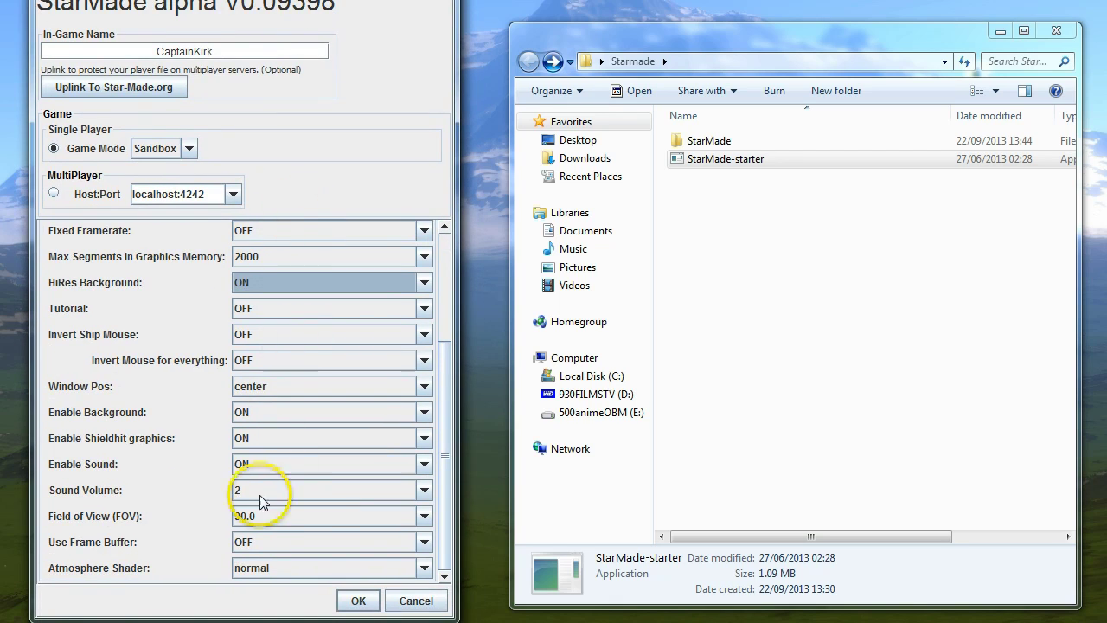
click(411, 543)
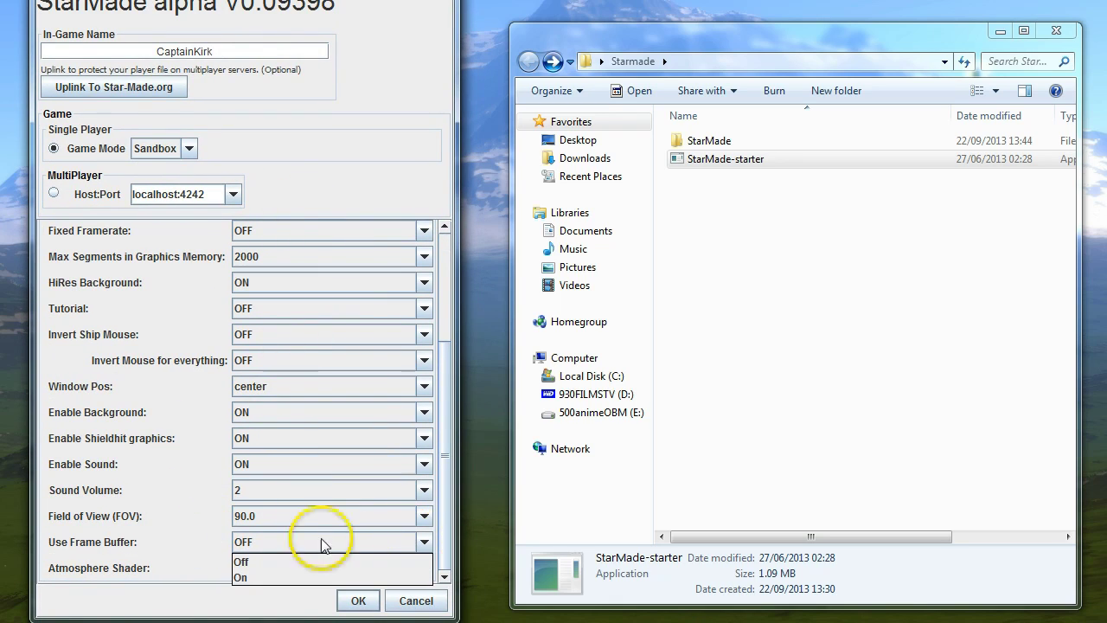
click(161, 533)
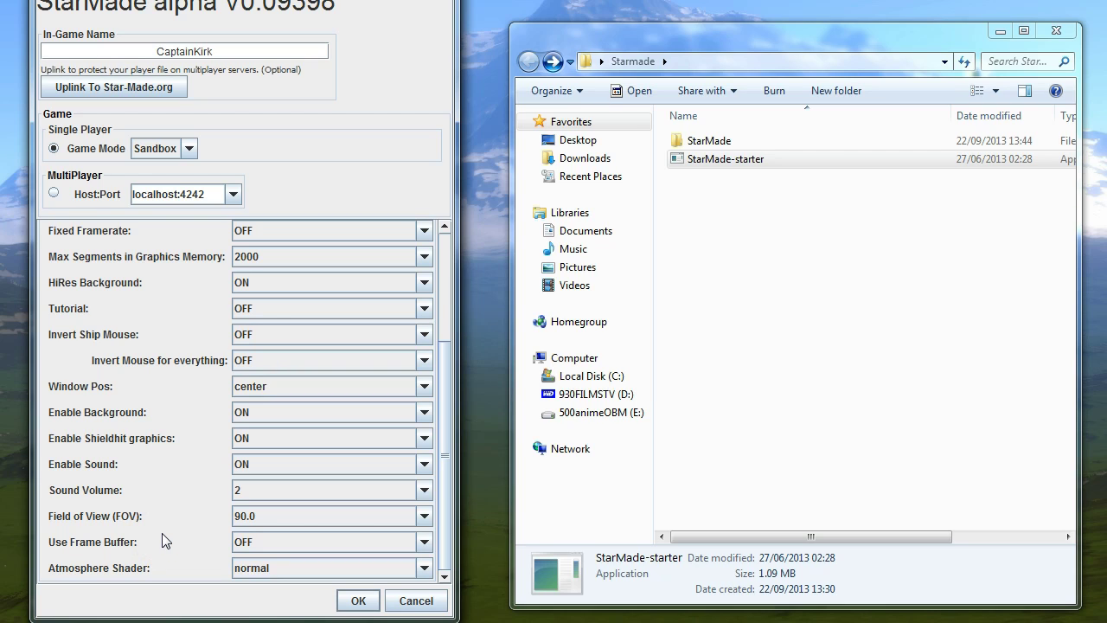
click(165, 511)
click(424, 569)
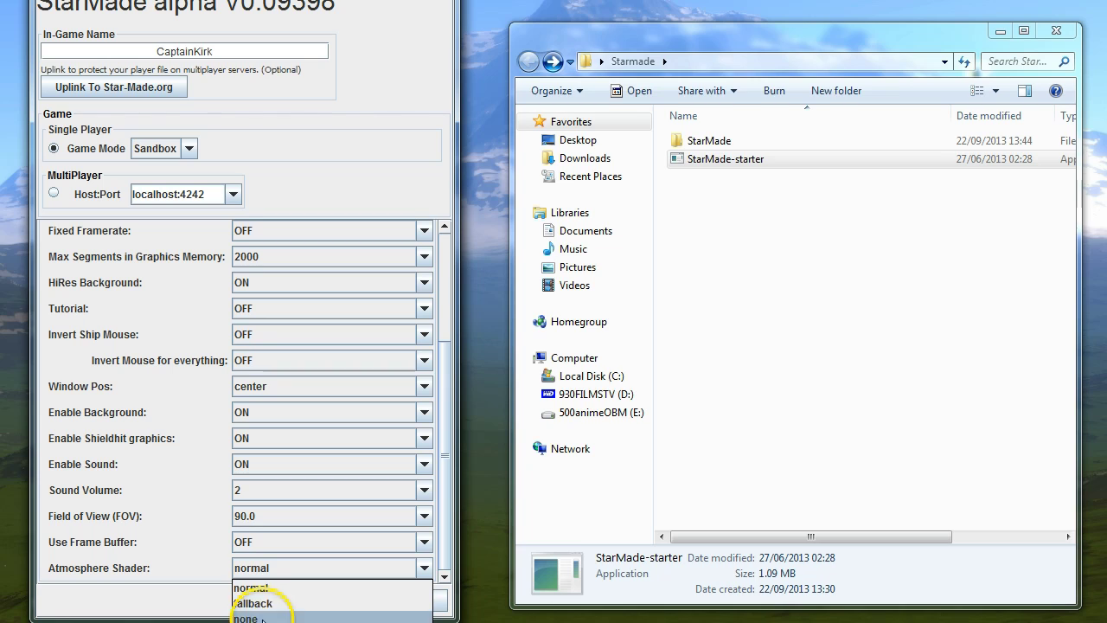
click(200, 516)
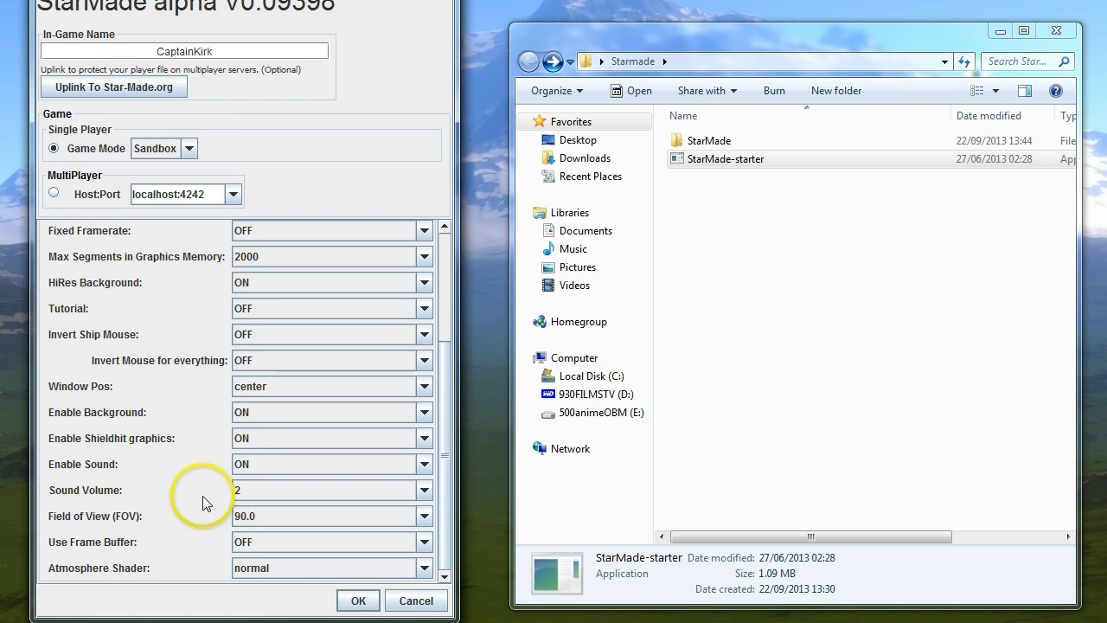
click(219, 421)
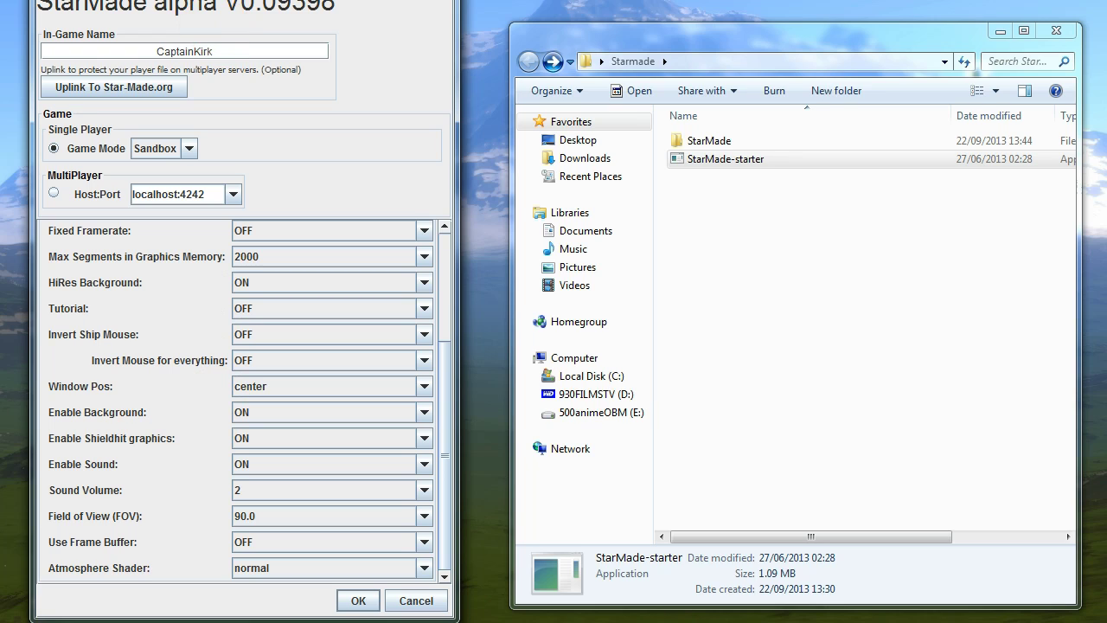
Bring the setup window's upper part into view and examine the commands offered for tools, crash reporting and modding
drag(279, 5, 211, 20)
click(162, 48)
mouse_move(108, 49)
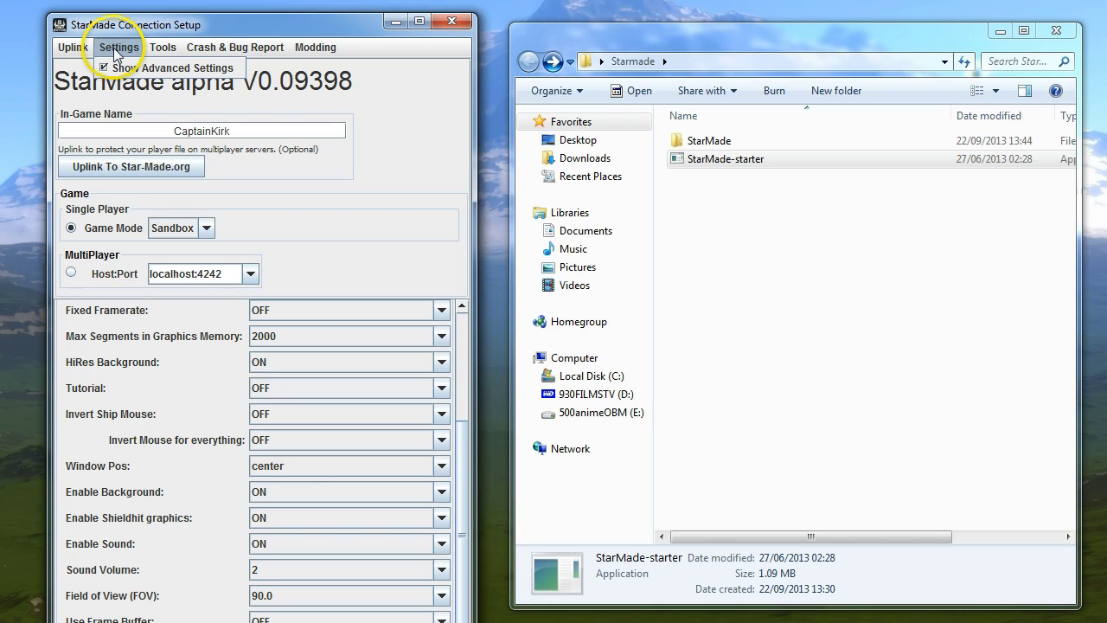
click(113, 48)
click(164, 46)
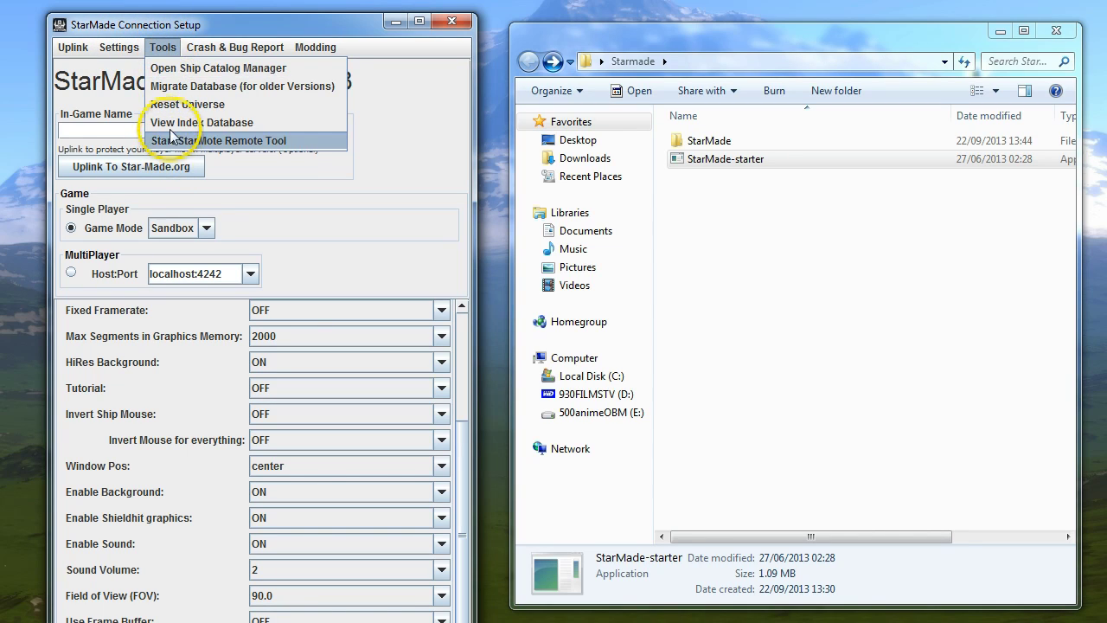
click(163, 74)
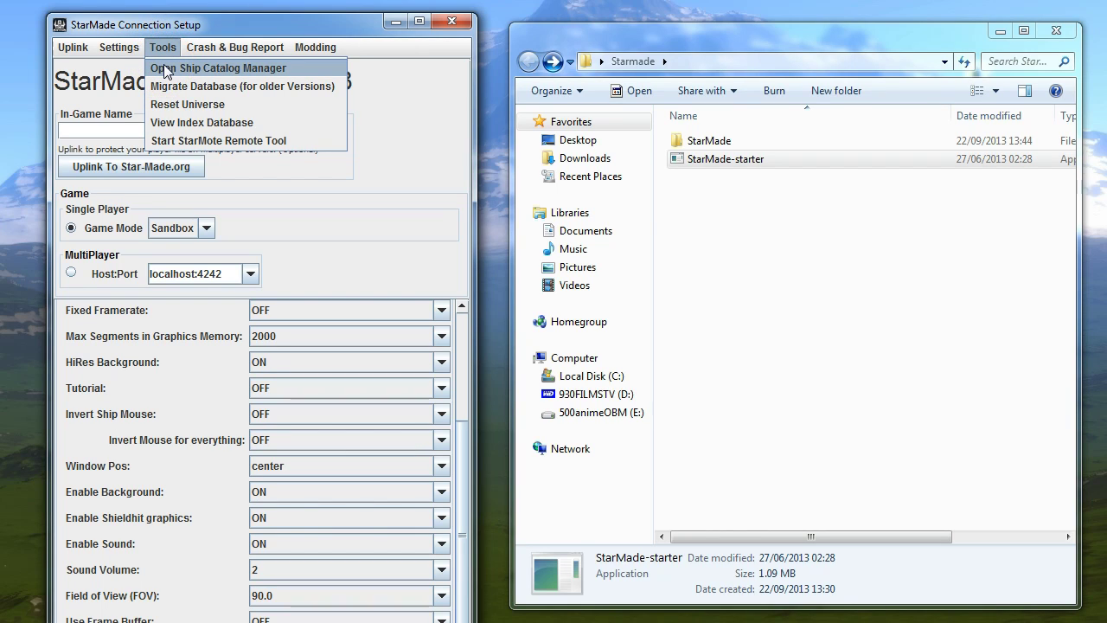
click(177, 104)
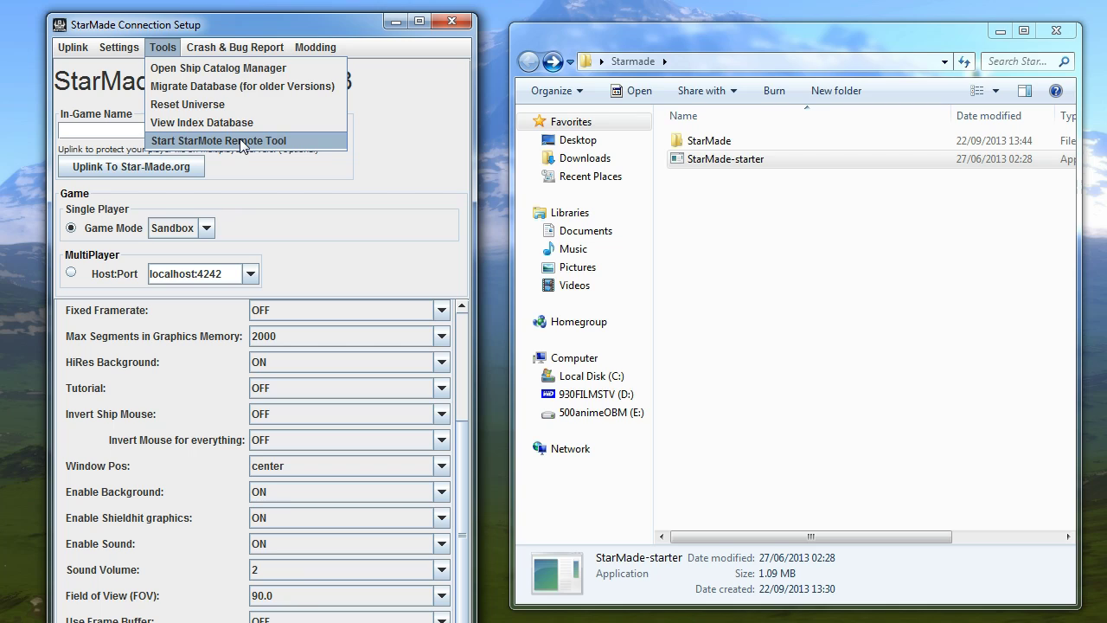
click(226, 47)
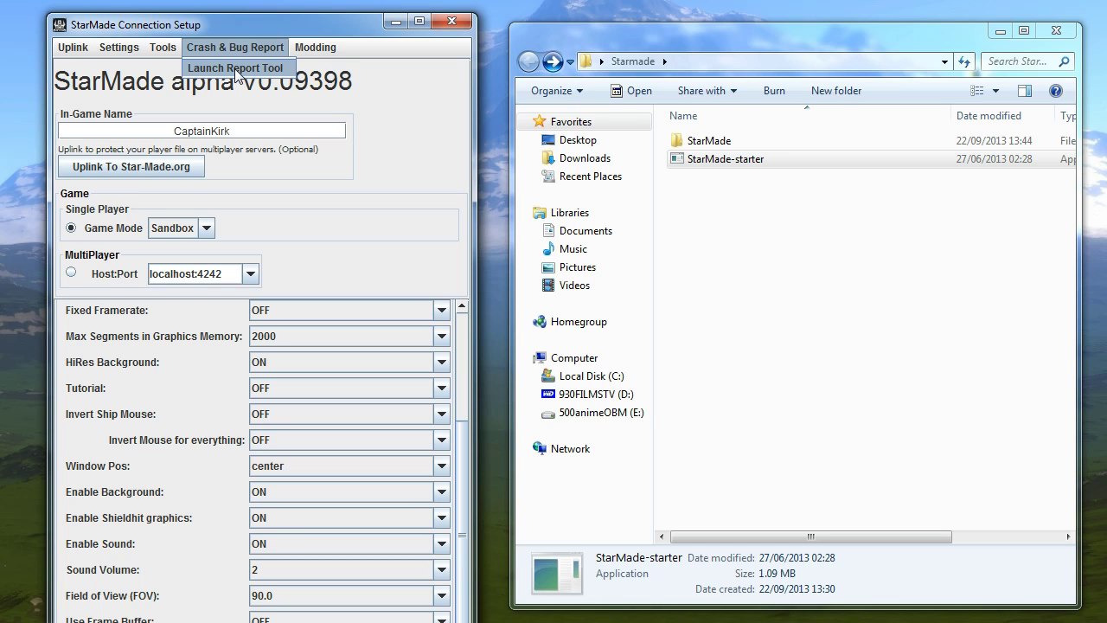
click(303, 48)
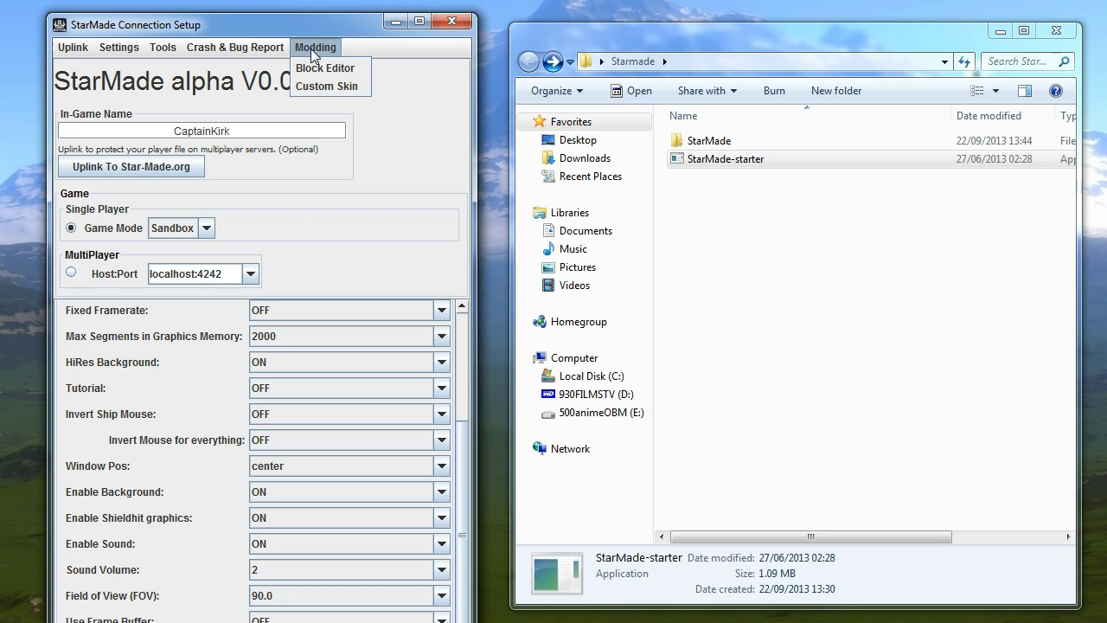
click(311, 49)
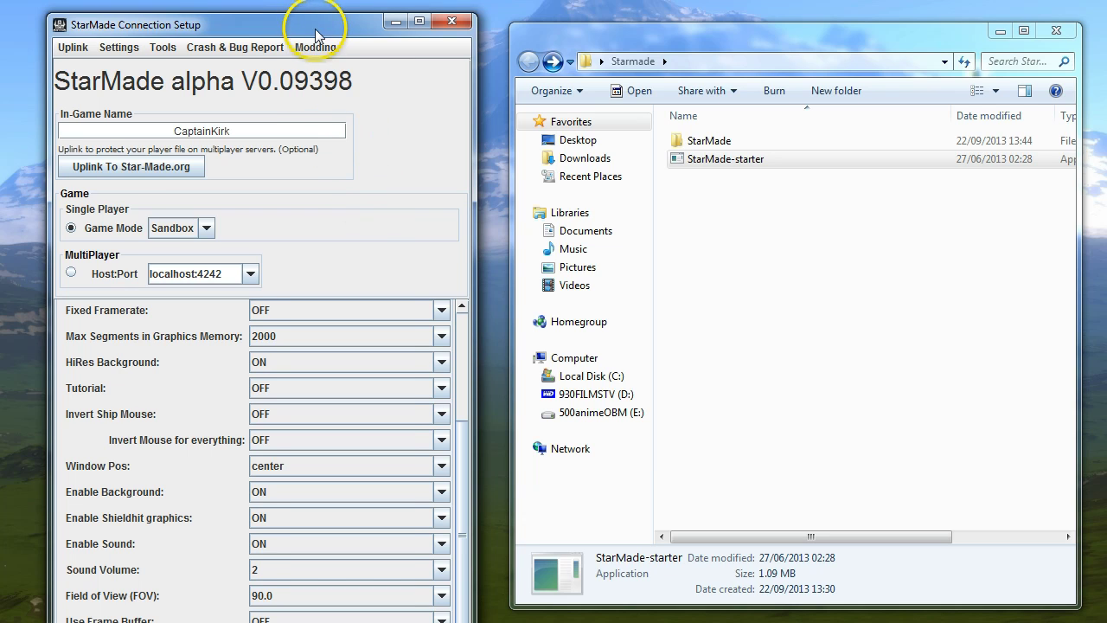
Review the advanced settings again from the start of the list and bring up the available tool commands
drag(272, 21, 289, 0)
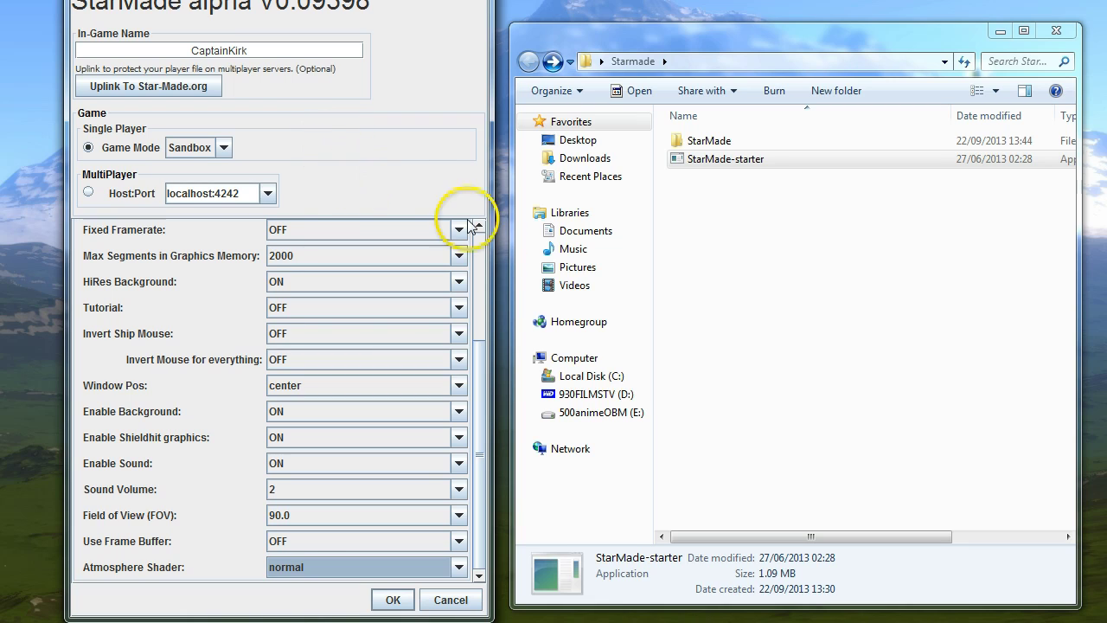
drag(478, 387, 470, 247)
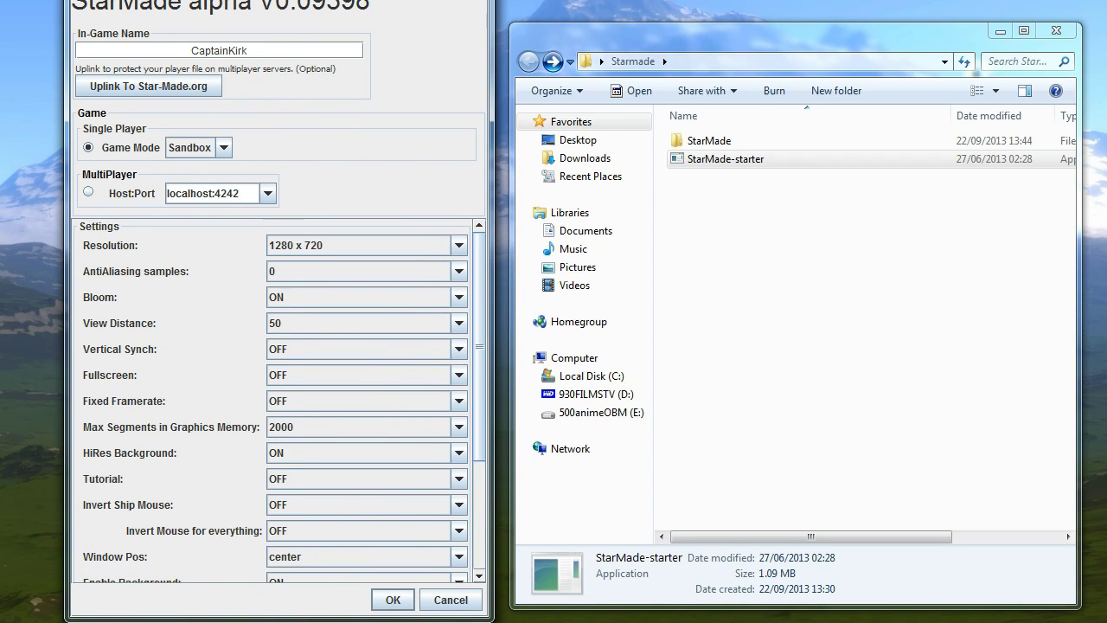
drag(277, 0, 278, 53)
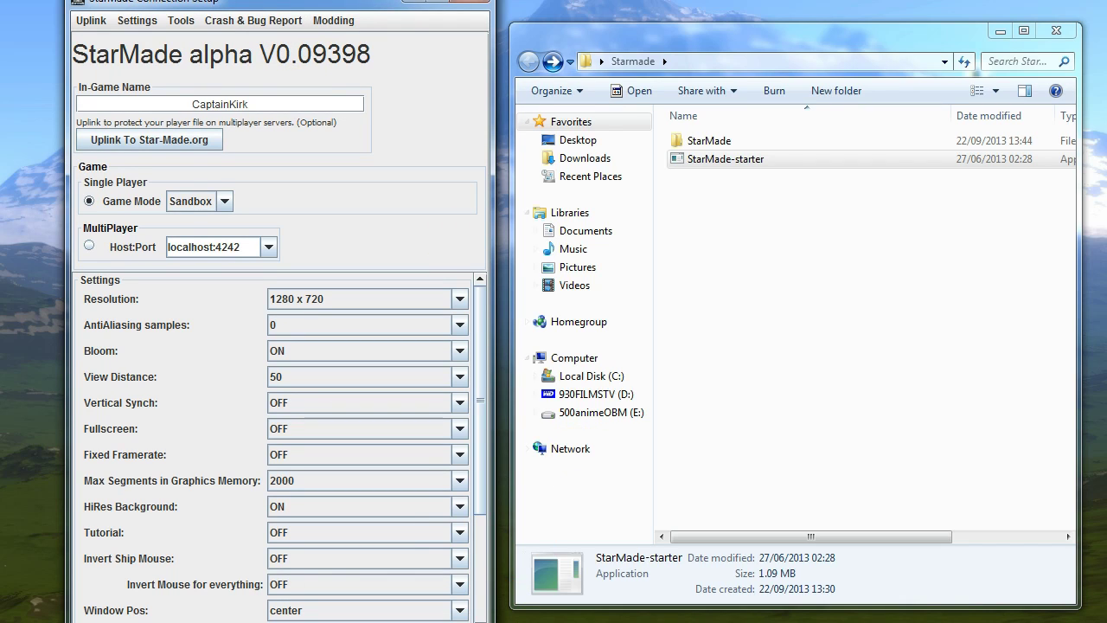
click(179, 21)
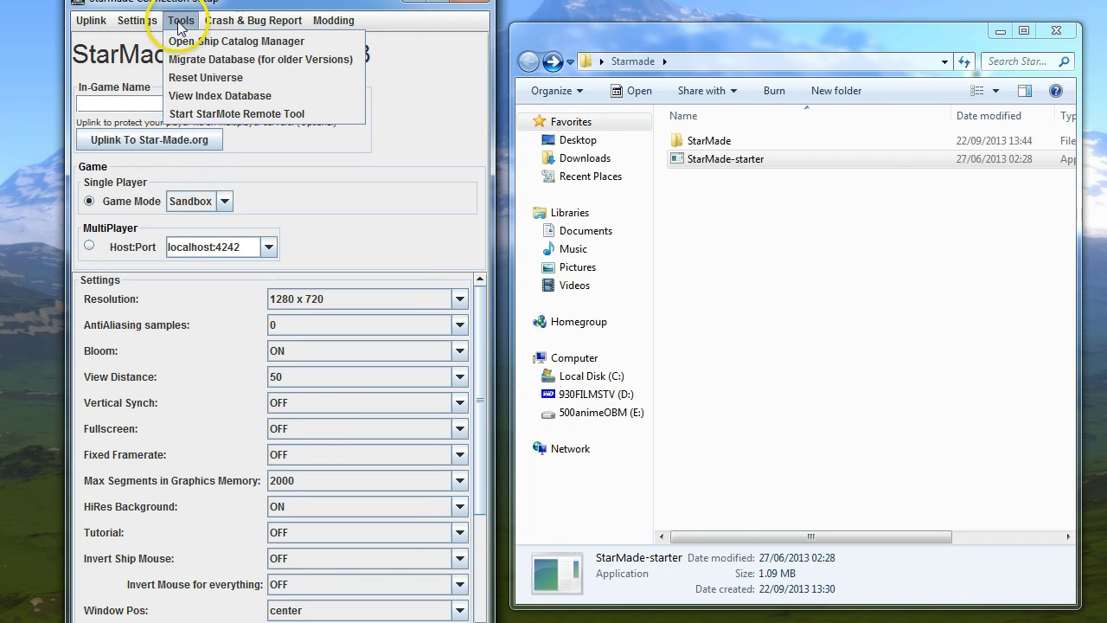